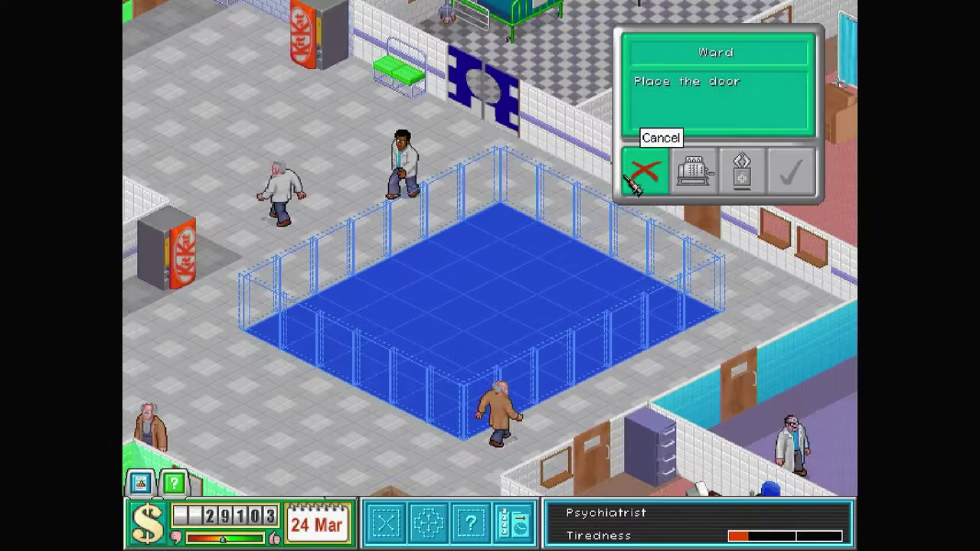
# Step: Place the ward's door in its front-left wall, add windows to the other three walls and confirm the layout
pyautogui.click(350, 386)
pyautogui.click(393, 245)
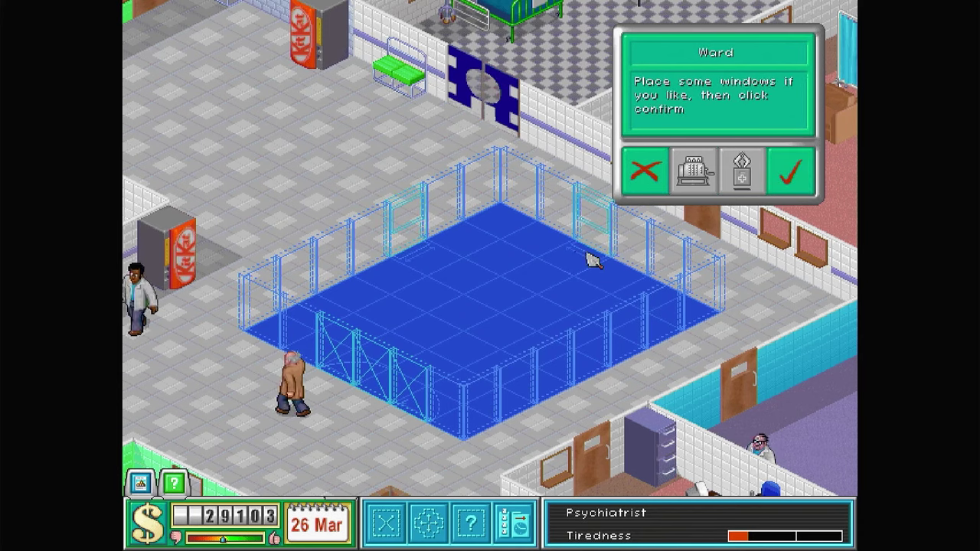
pyautogui.click(628, 325)
pyautogui.click(791, 173)
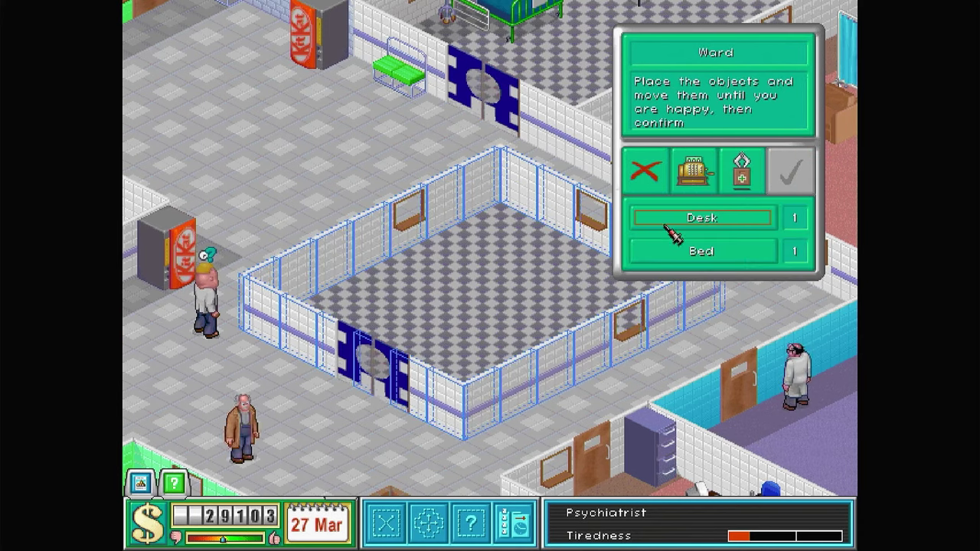
# Step: Furnish the ward with a desk by the right-hand window and a bed by the left wall, and confirm the room
pyautogui.click(640, 323)
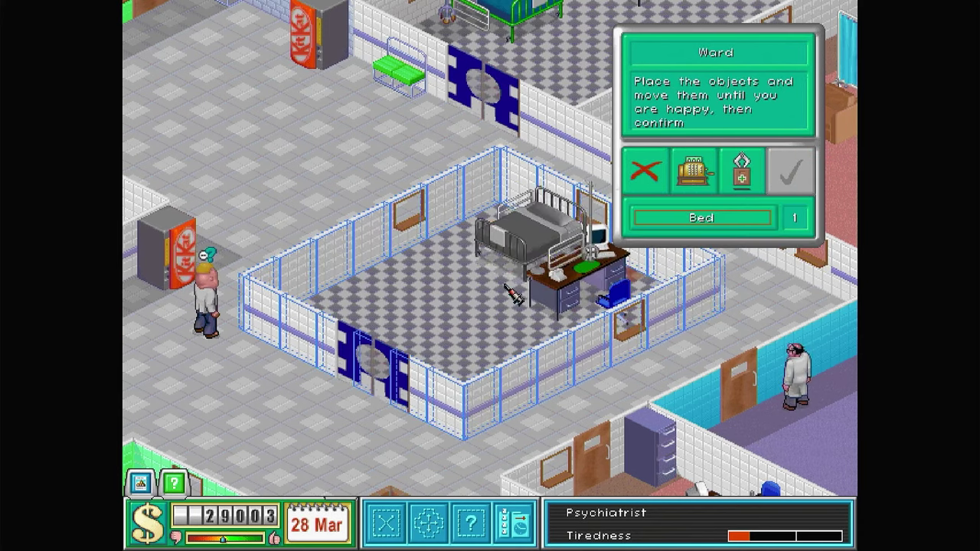
pyautogui.click(379, 339)
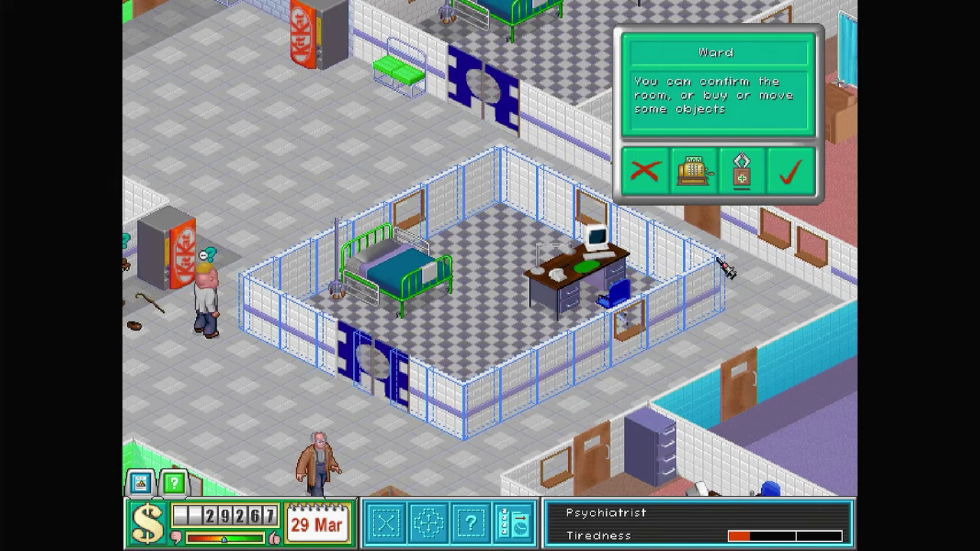
pyautogui.click(791, 173)
pyautogui.press('Left')
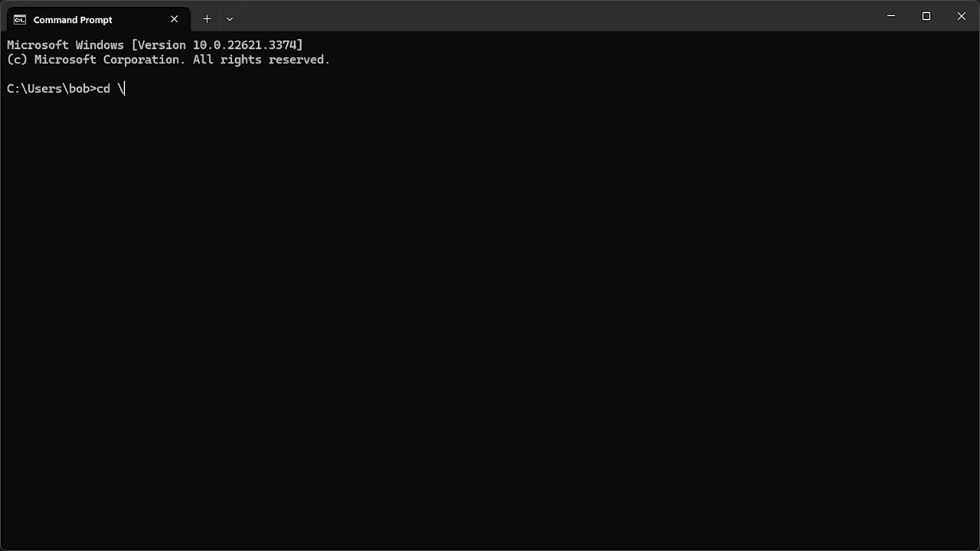
# Step: In Command Prompt, run cd \ and dir to list the root of drive C, and query the version with ver
pyautogui.press('Return')
pyautogui.write('dir')
pyautogui.press('Return')
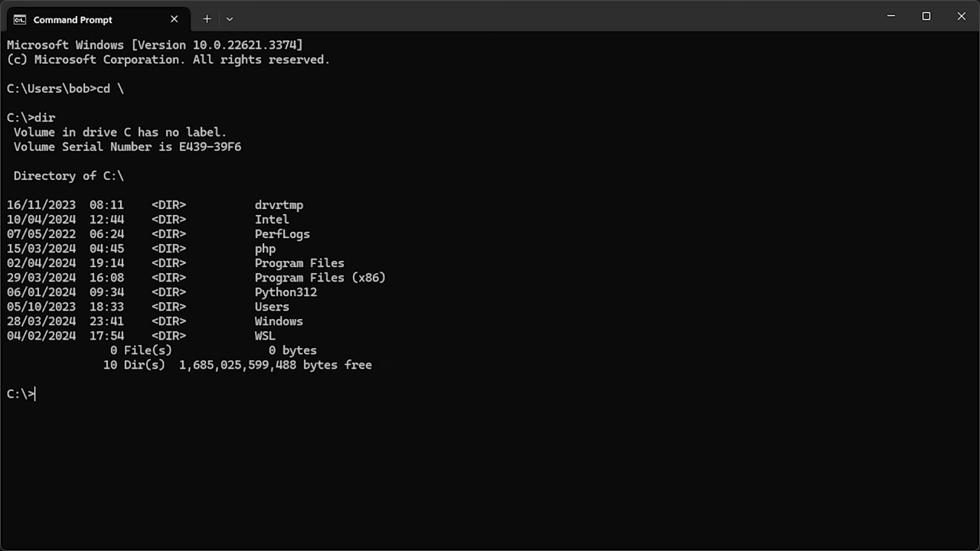
pyautogui.write('ver')
pyautogui.press('Return')
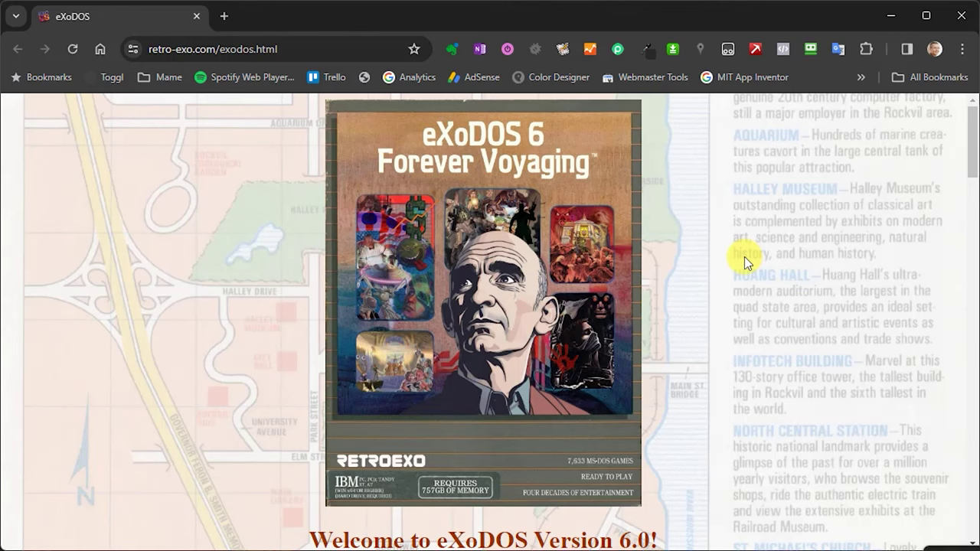
# Step: In the browser, examine the eXoDOS page's address, collection description, version 6 features and torrent download options
pyautogui.click(301, 49)
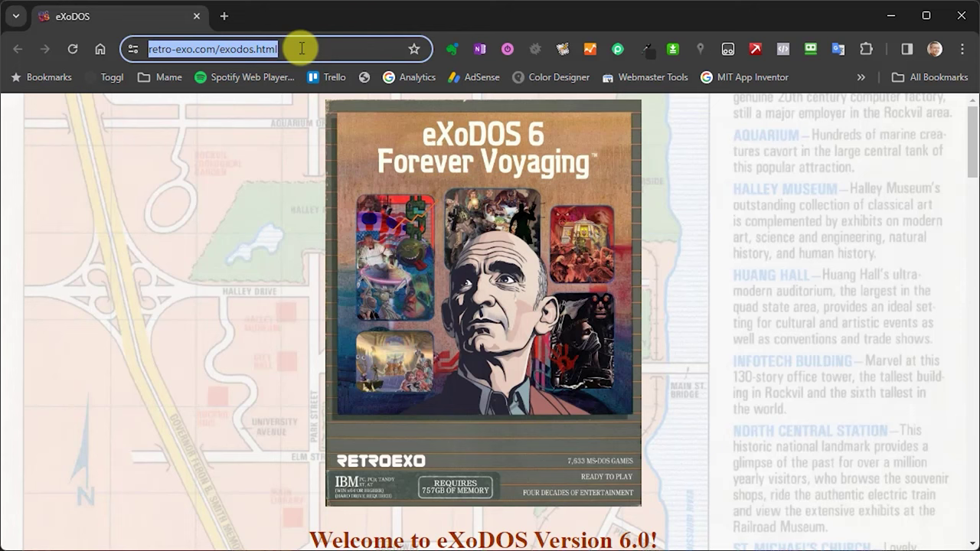
pyautogui.click(739, 276)
pyautogui.scroll(-5, 764, 279)
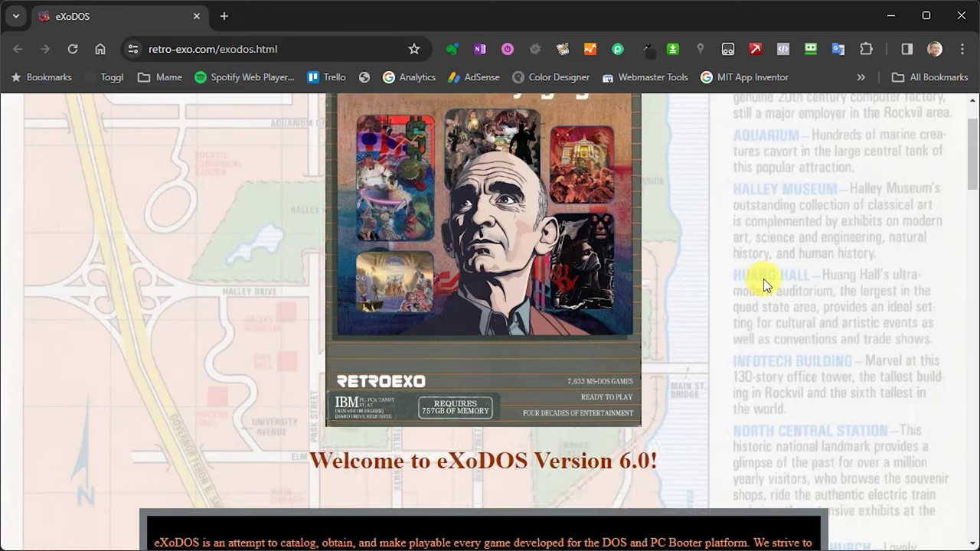
pyautogui.scroll(-10, 764, 279)
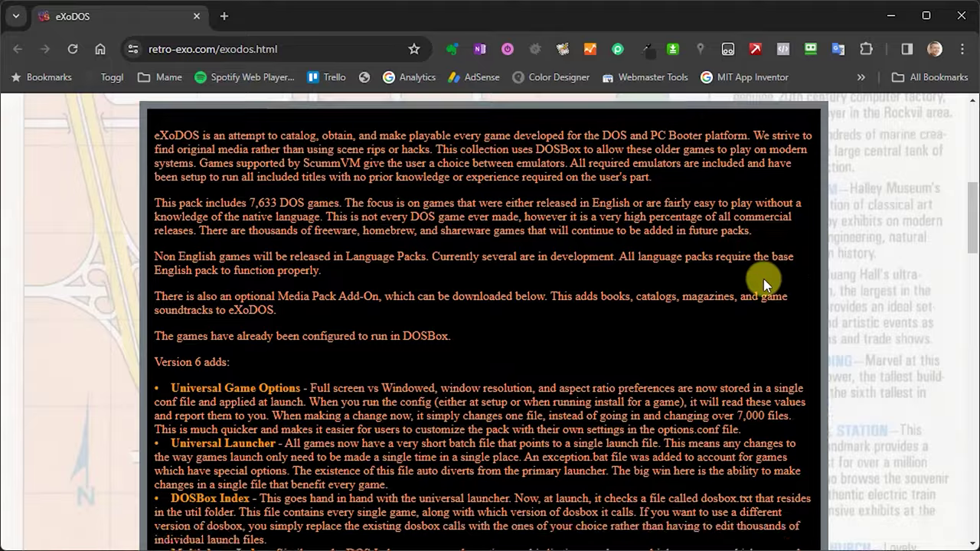
pyautogui.scroll(-3, 765, 278)
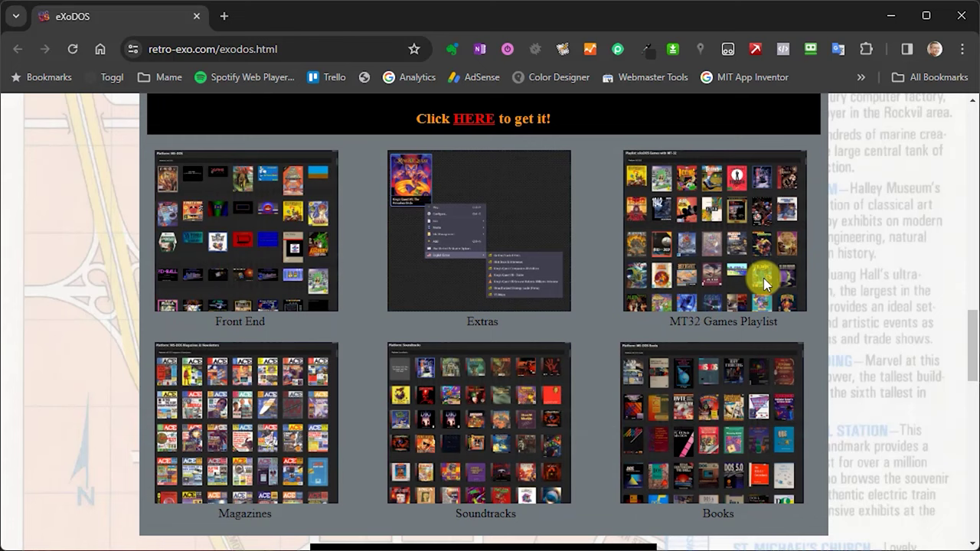
pyautogui.scroll(-5, 763, 278)
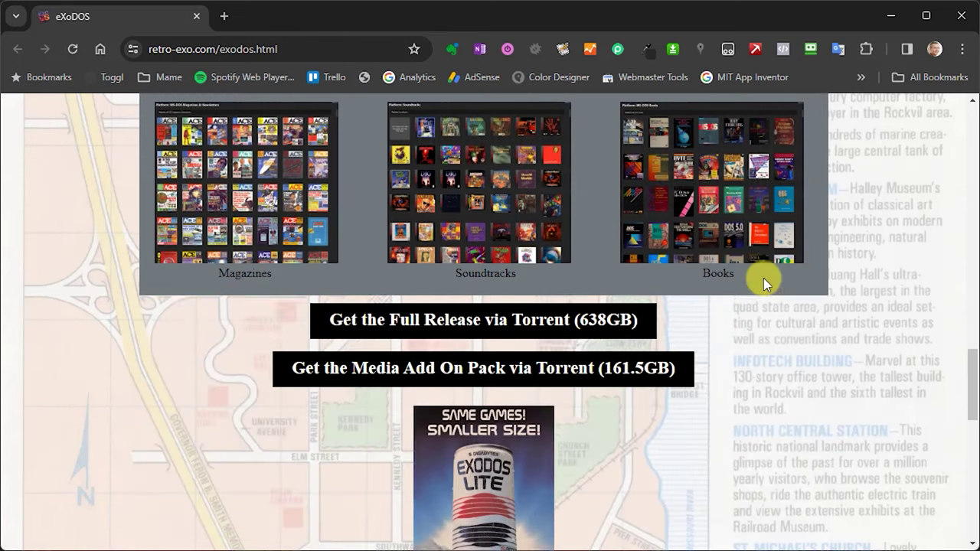
pyautogui.scroll(1, 763, 277)
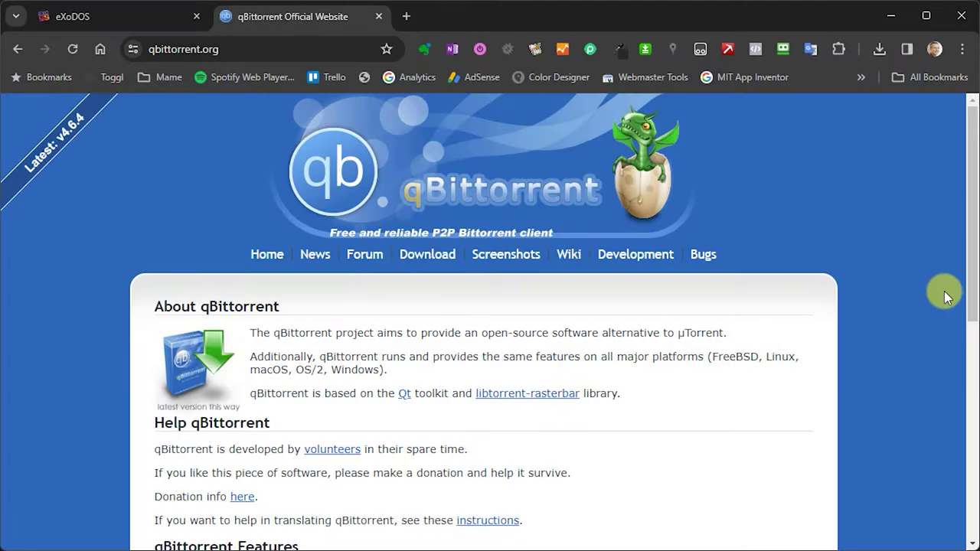
# Step: Open the download page on qbittorrent.org and examine the Windows 10 / 11 installers
pyautogui.click(280, 48)
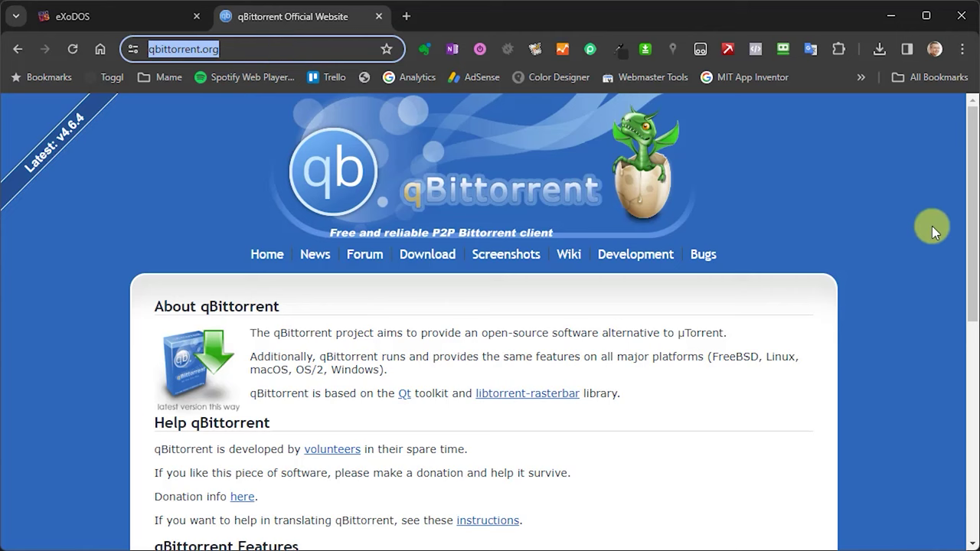
pyautogui.click(855, 233)
pyautogui.scroll(-2, 863, 258)
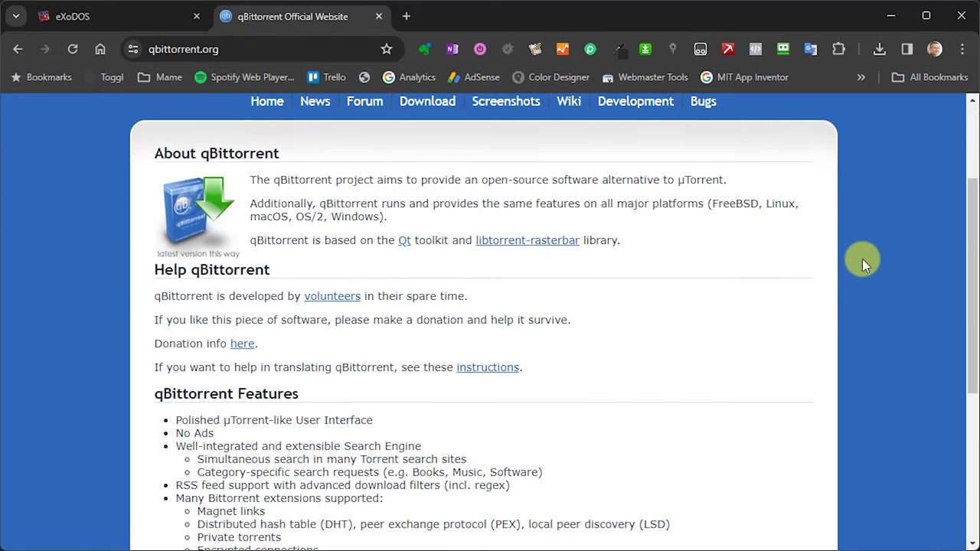
pyautogui.click(429, 107)
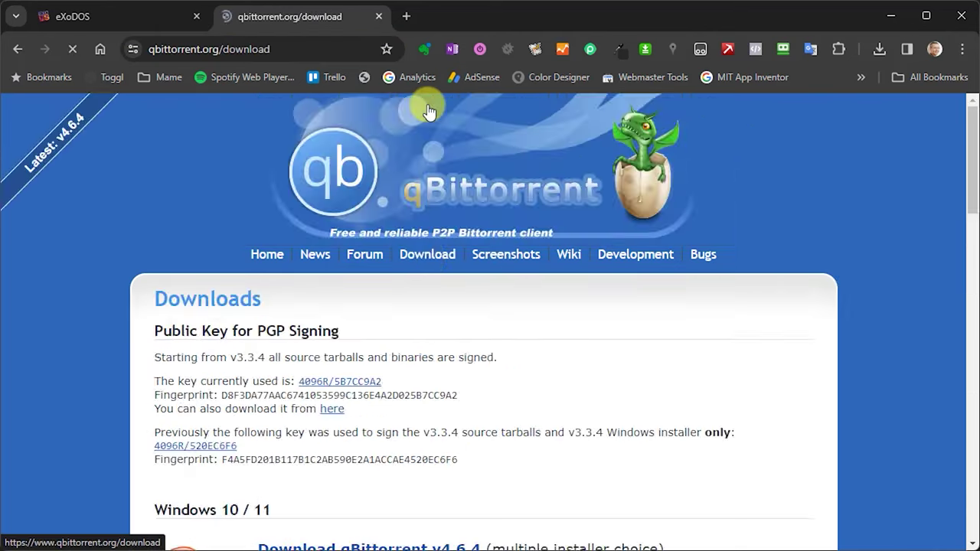
pyautogui.scroll(-4, 877, 335)
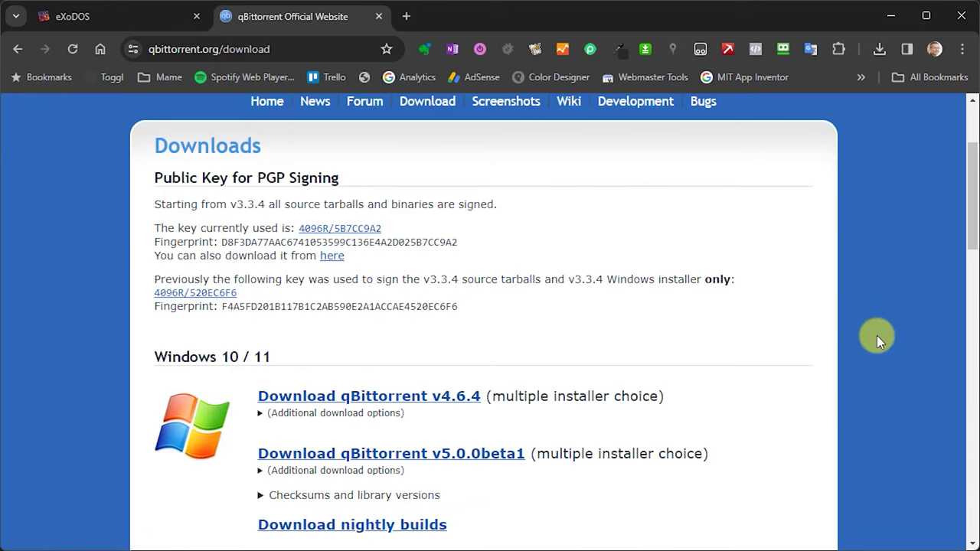
pyautogui.scroll(-2, 877, 335)
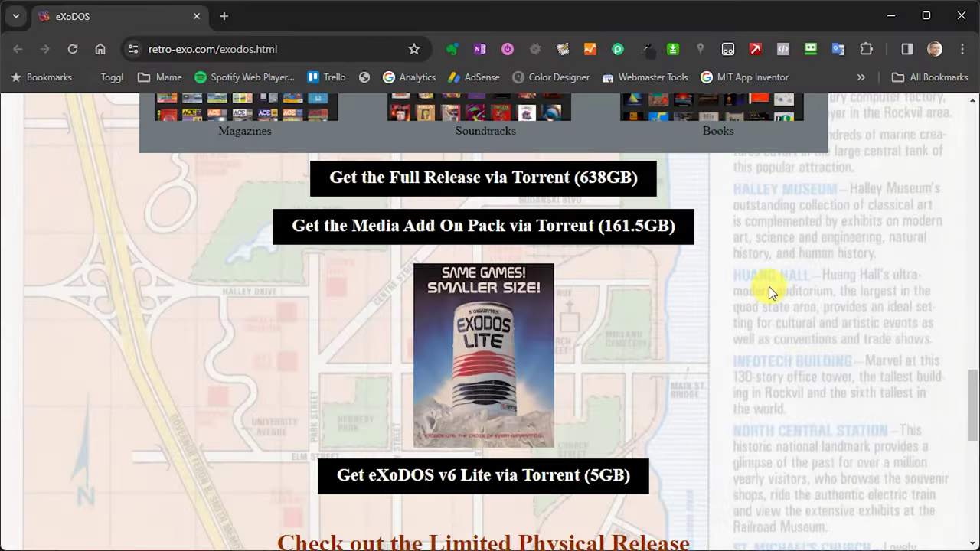
# Step: Get the eXoDOS v6 Lite torrent and start its download in qBittorrent with the save path E:\Downloads\retro\DOS
pyautogui.click(501, 479)
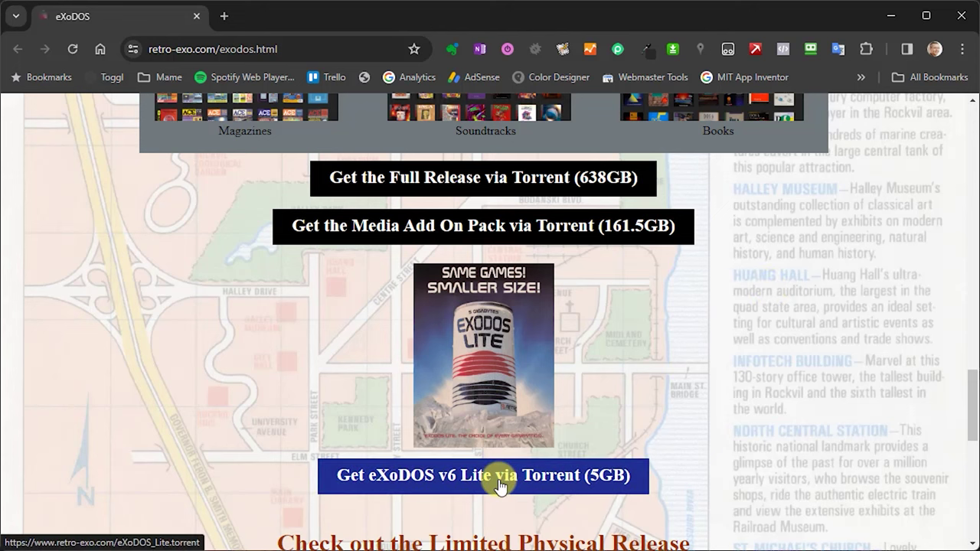
pyautogui.click(687, 446)
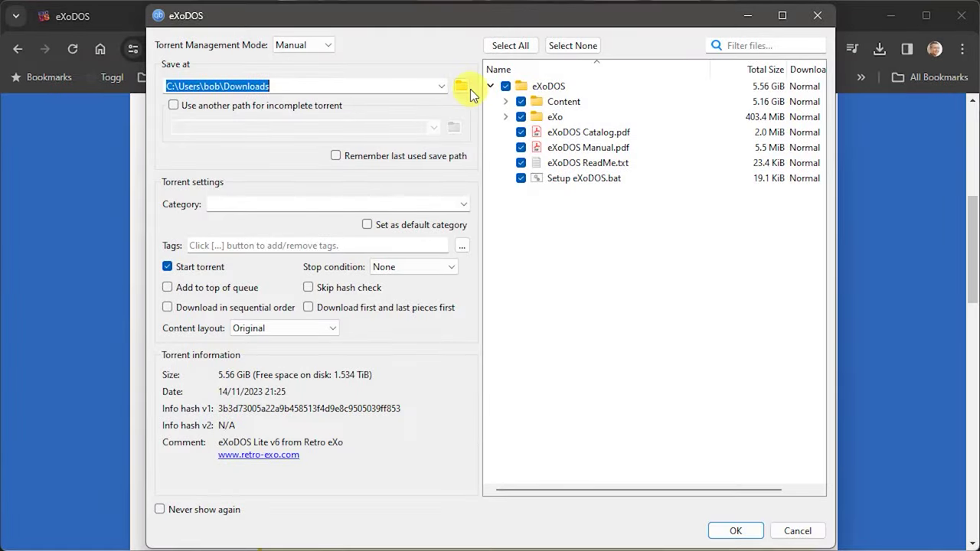
pyautogui.click(461, 86)
pyautogui.moveTo(372, 157); pyautogui.dragTo(372, 253)
pyautogui.scroll(-2, 248, 247)
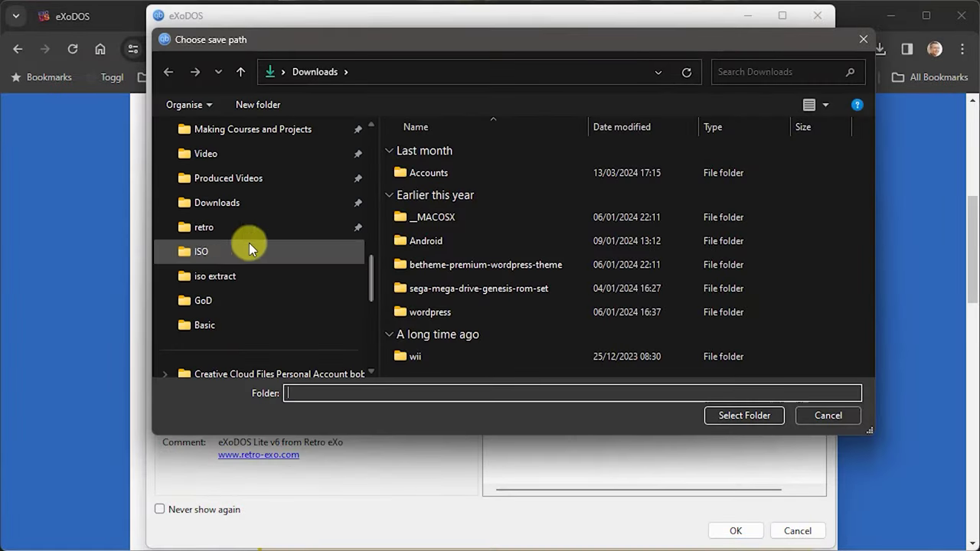
pyautogui.click(230, 203)
pyautogui.scroll(-5, 490, 247)
pyautogui.click(238, 223)
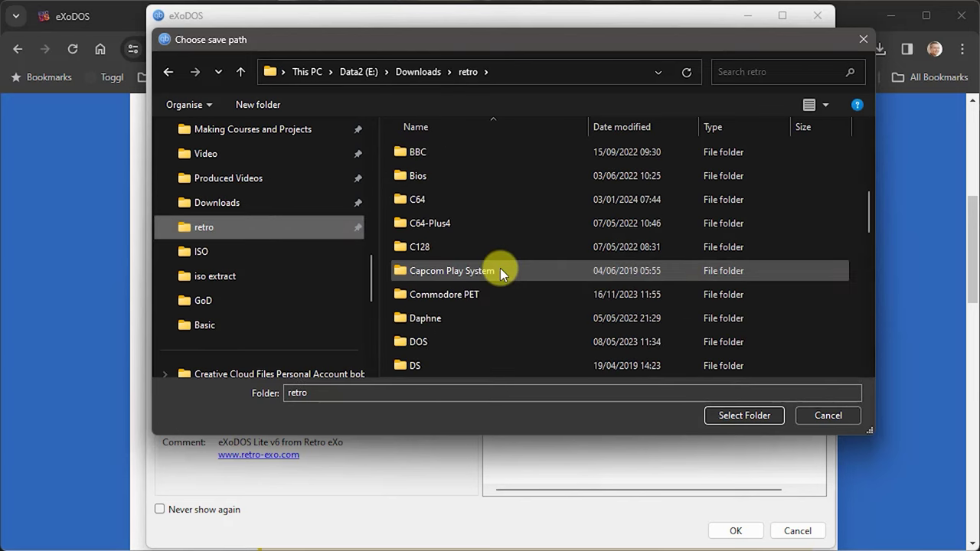
pyautogui.scroll(-1, 500, 268)
pyautogui.doubleClick(500, 268)
pyautogui.click(740, 415)
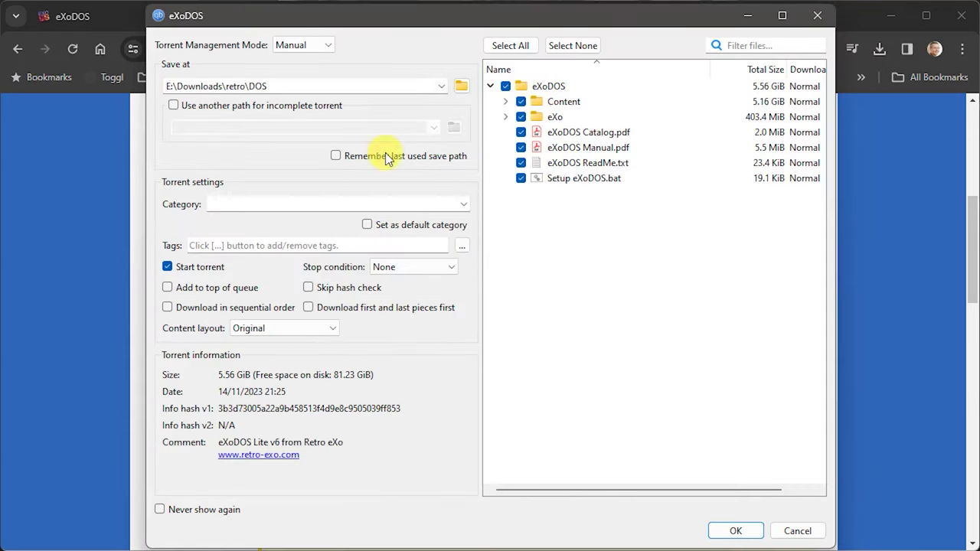
pyautogui.click(737, 531)
# Step: From the downloaded eXoDOS folder, open eXoDOS Catalog.pdf and look through its pages and those of eXoDOS Manual.pdf
pyautogui.hotkey('alt', 'Tab')
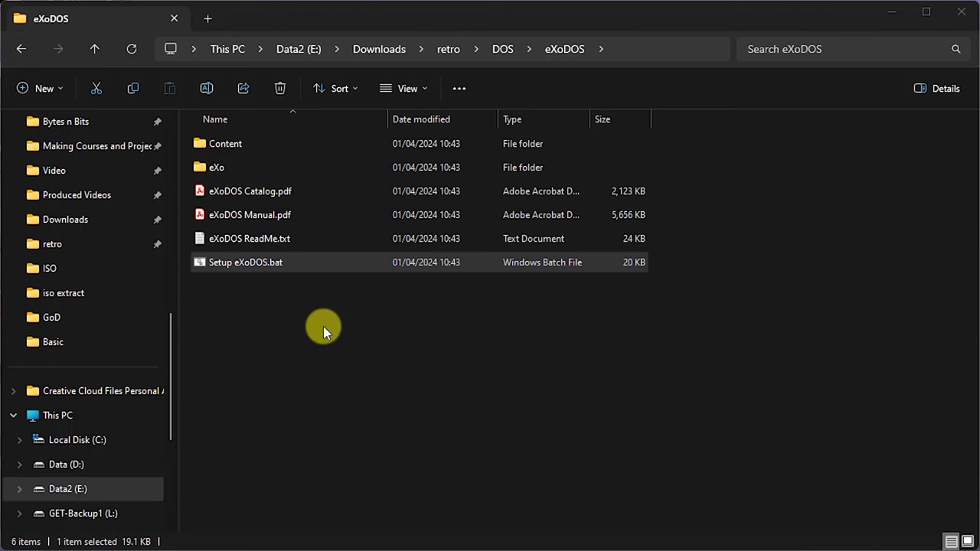
pyautogui.doubleClick(254, 194)
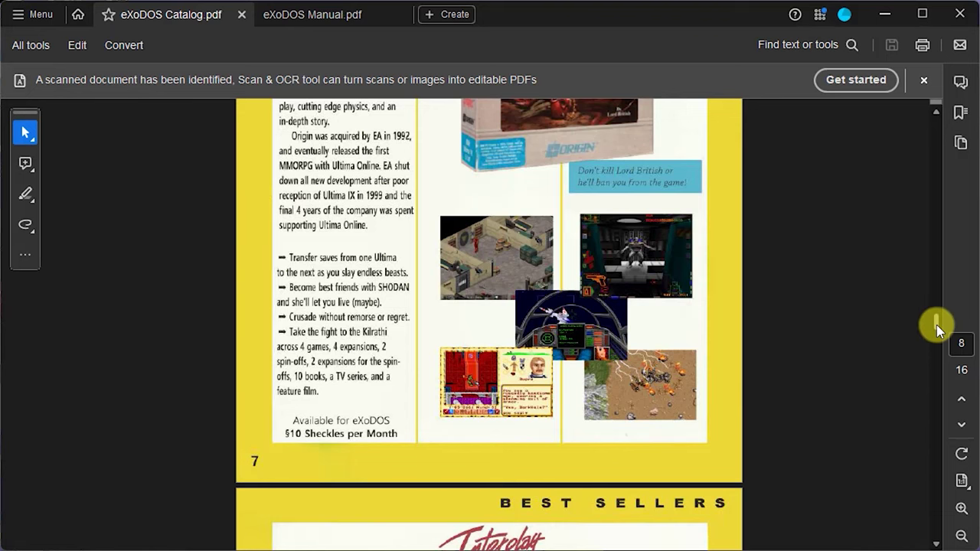
pyautogui.moveTo(937, 325); pyautogui.dragTo(921, 271)
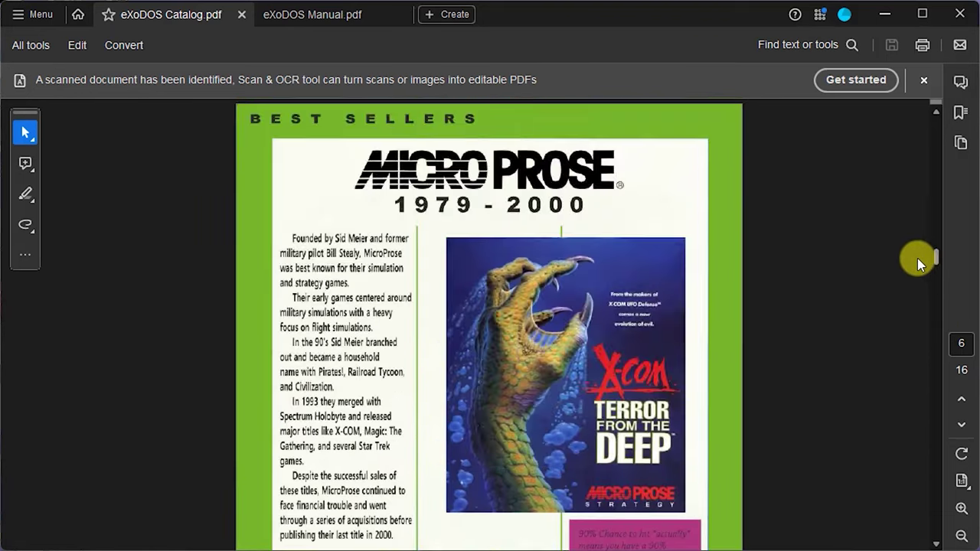
pyautogui.scroll(10, 917, 258)
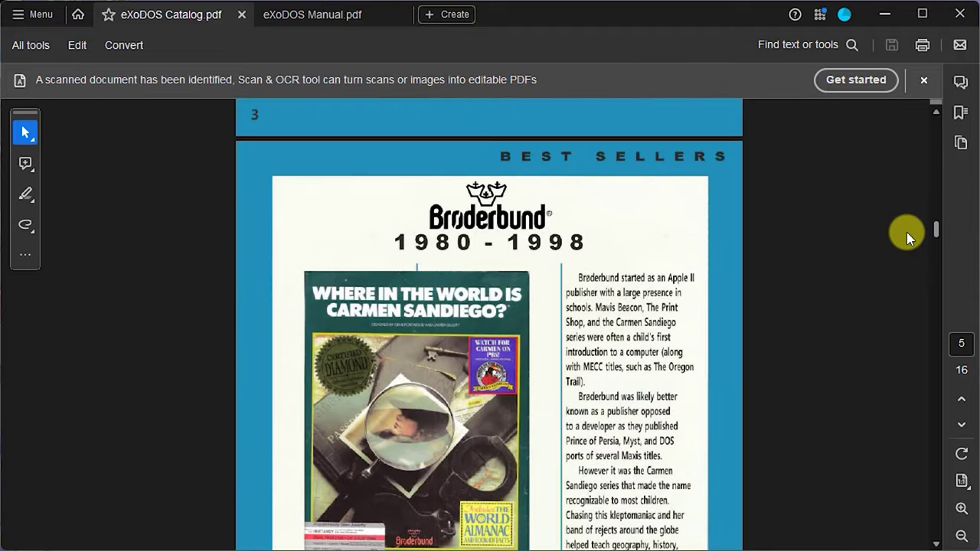
pyautogui.scroll(-20, 907, 237)
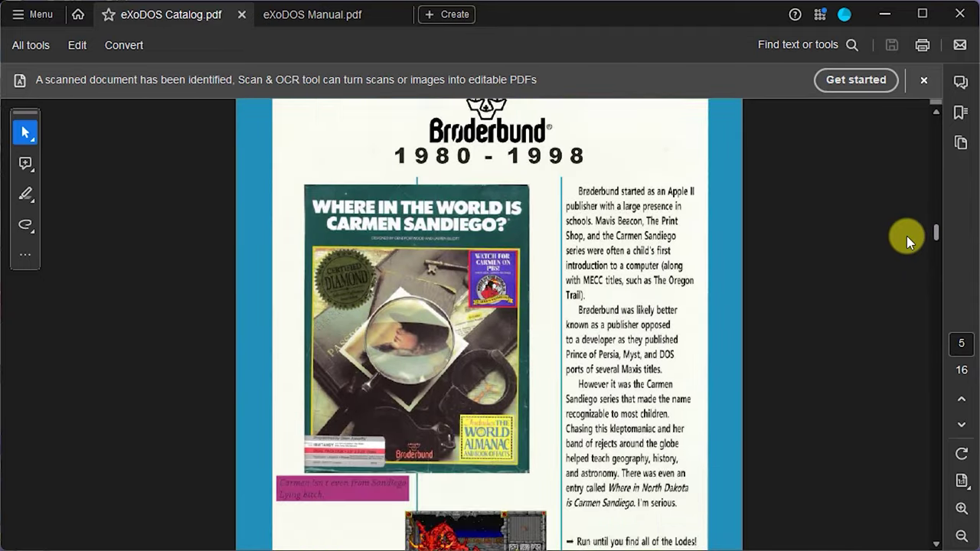
pyautogui.scroll(-18, 908, 314)
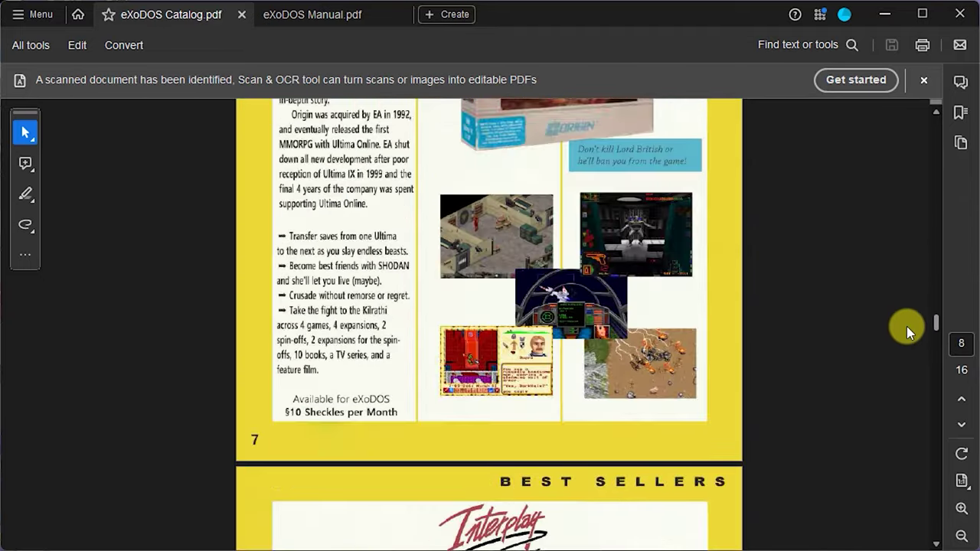
pyautogui.scroll(-20, 909, 363)
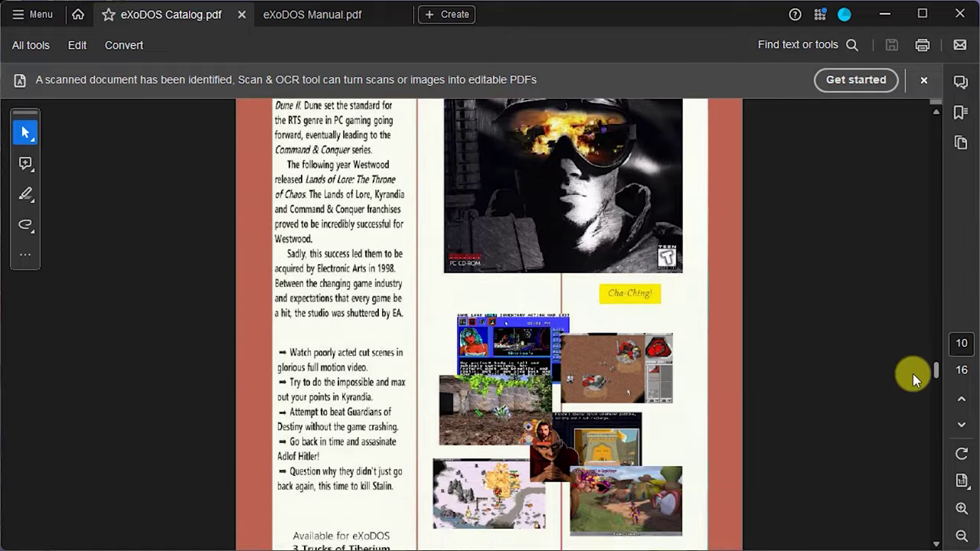
pyautogui.scroll(-2, 918, 407)
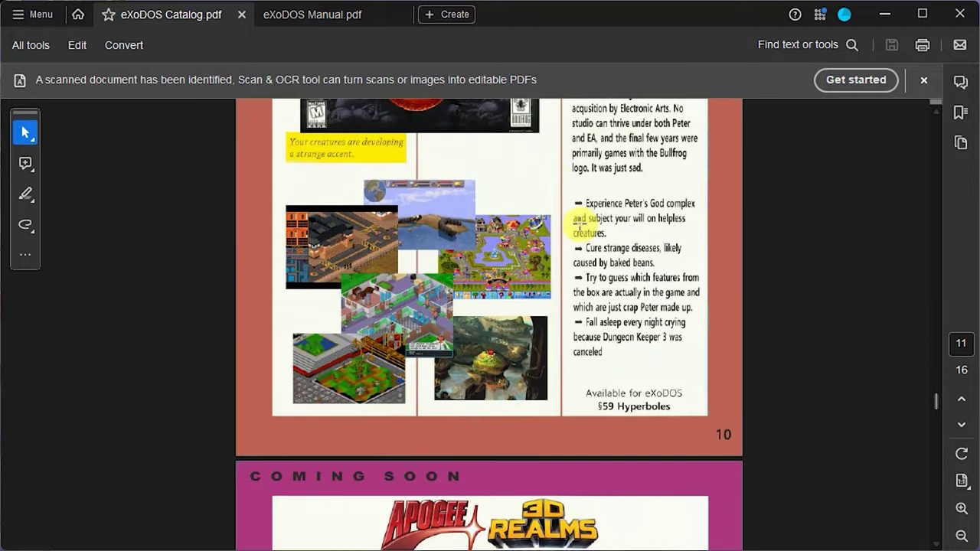
pyautogui.click(314, 21)
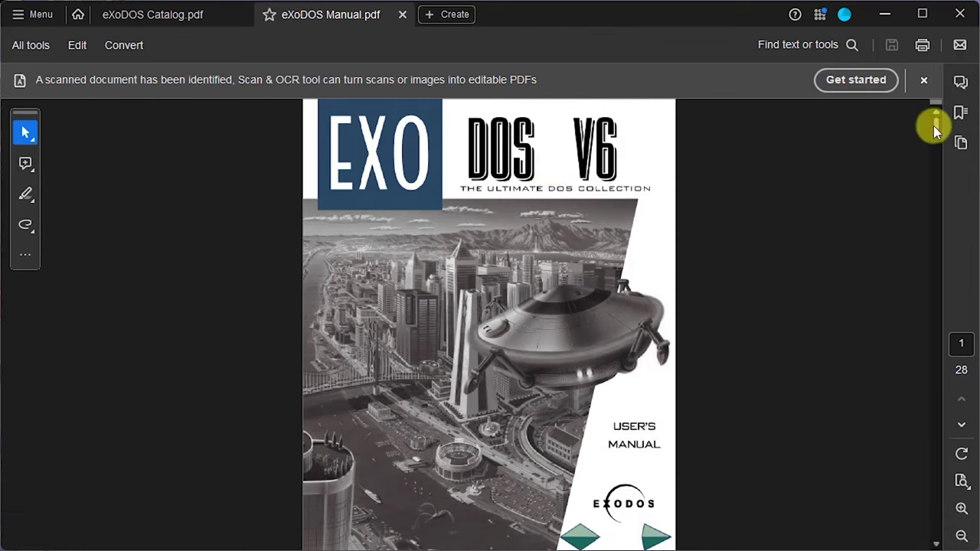
pyautogui.moveTo(934, 124); pyautogui.dragTo(939, 200)
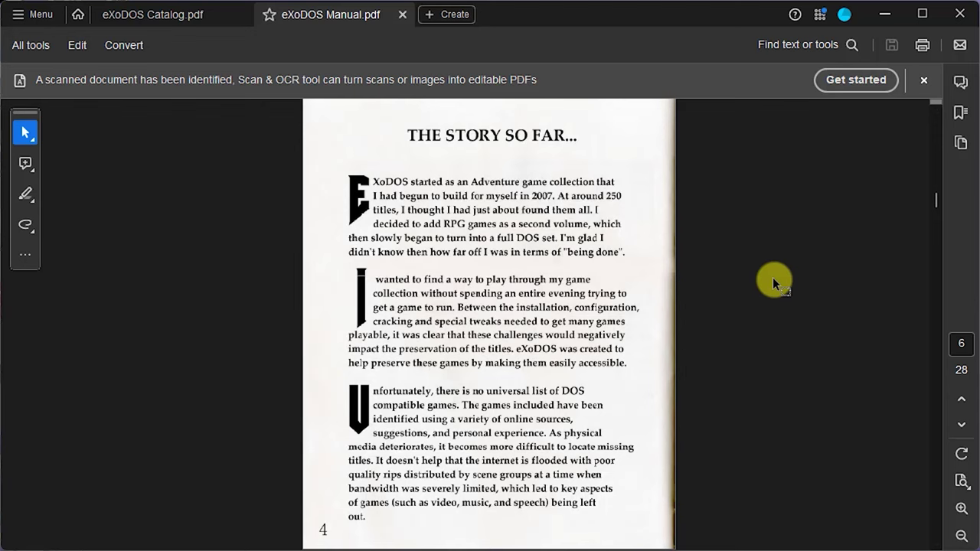
# Step: Return to the eXoDOS folder in File Explorer and run Setup eXoDOS.bat
pyautogui.hotkey('alt', 'Tab')
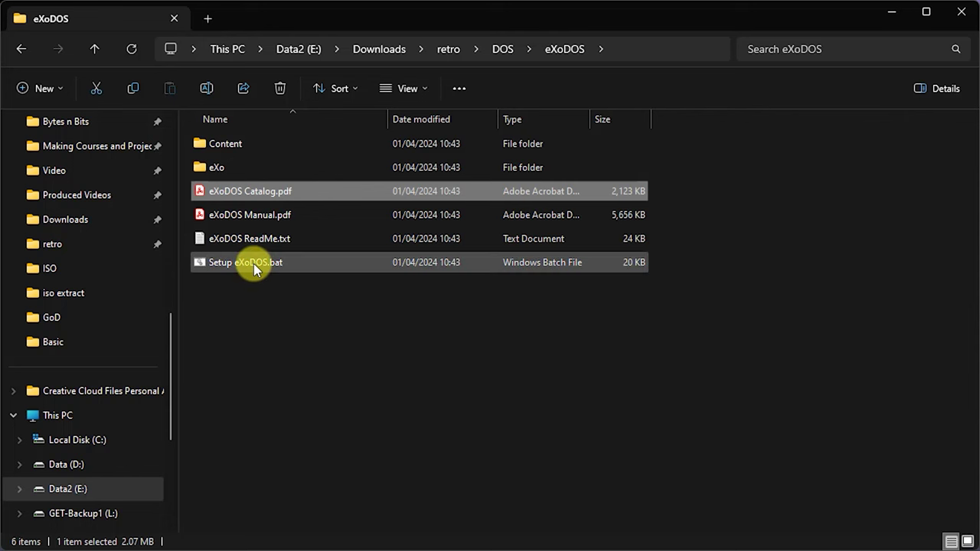
pyautogui.click(255, 268)
pyautogui.doubleClick(255, 265)
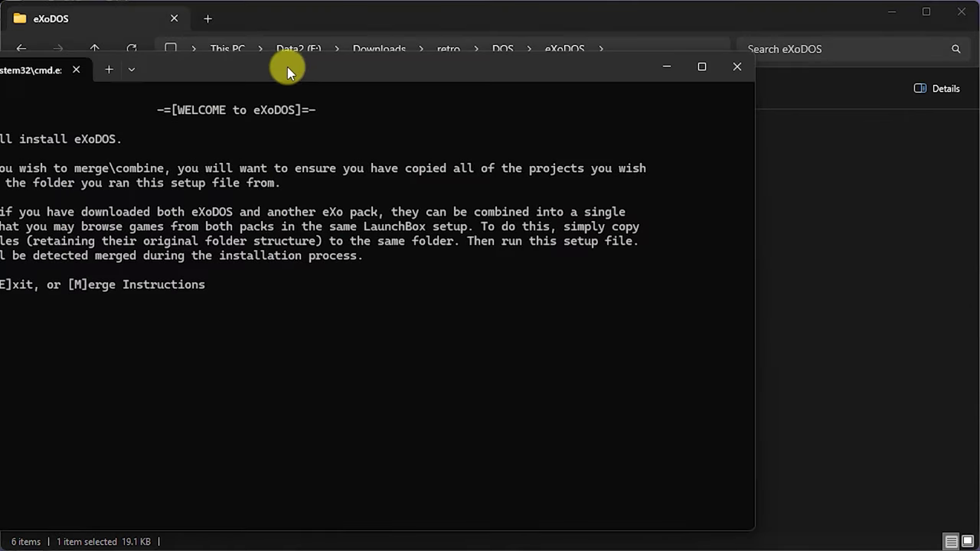
# Step: Continue the eXoDOS setup past the welcome and content add-on pack screens and extract the LaunchBox files and metadata
pyautogui.moveTo(311, 60); pyautogui.dragTo(450, 42)
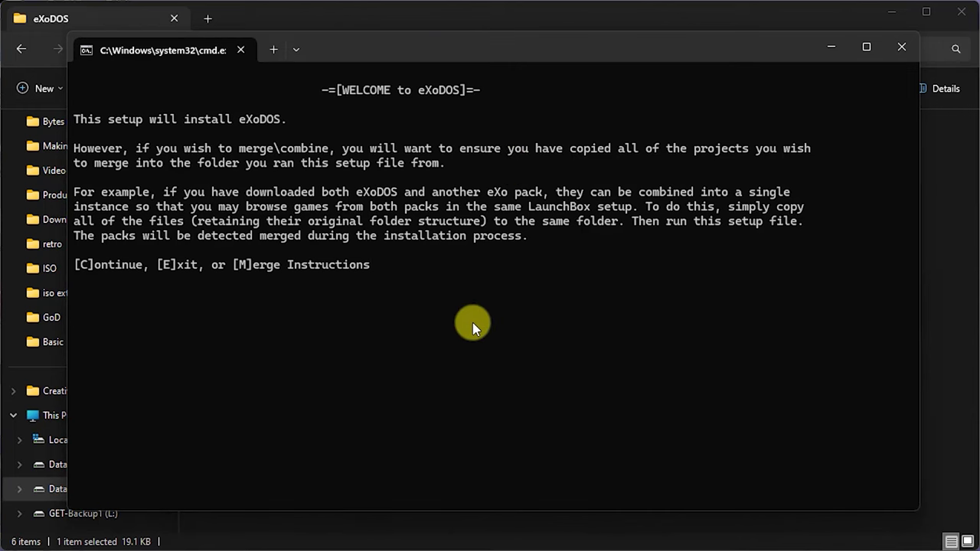
pyautogui.press('c')
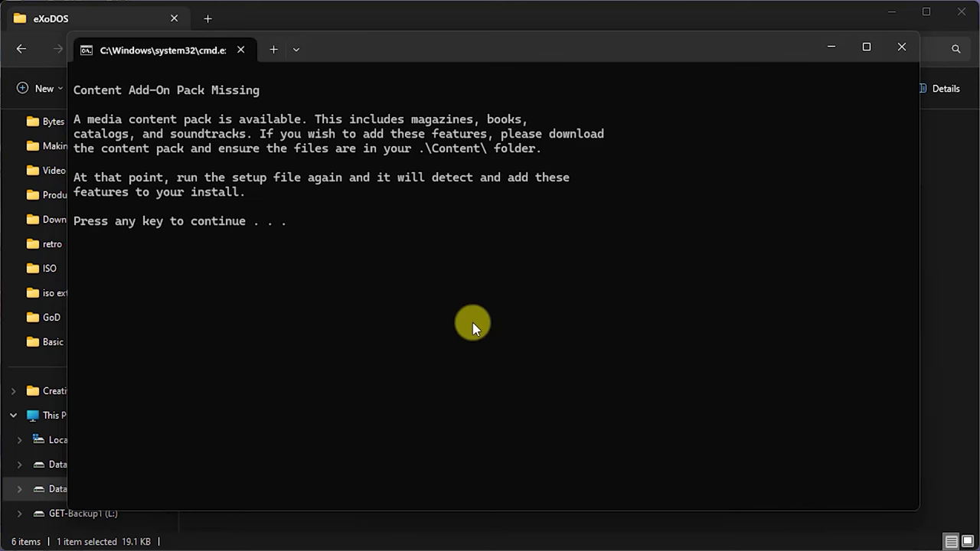
pyautogui.press('Return')
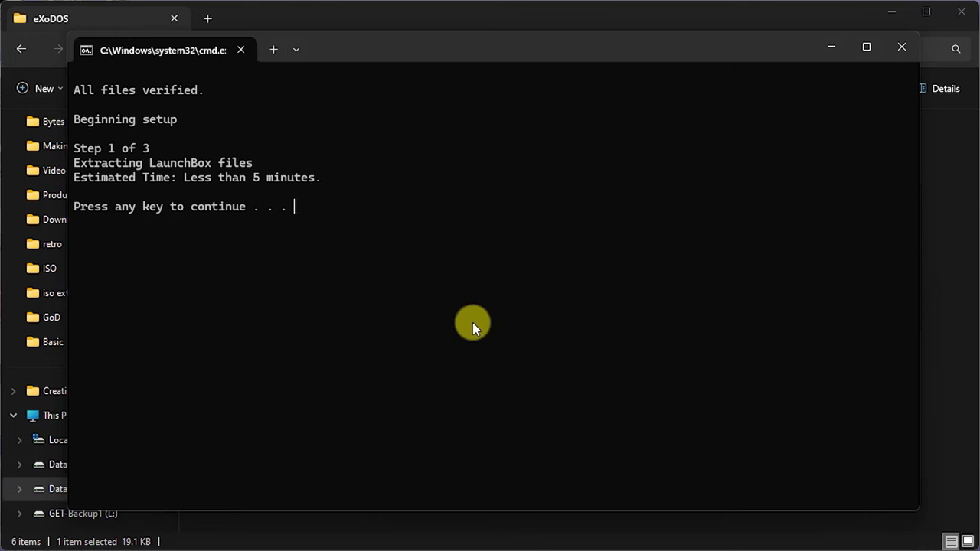
pyautogui.press('Return')
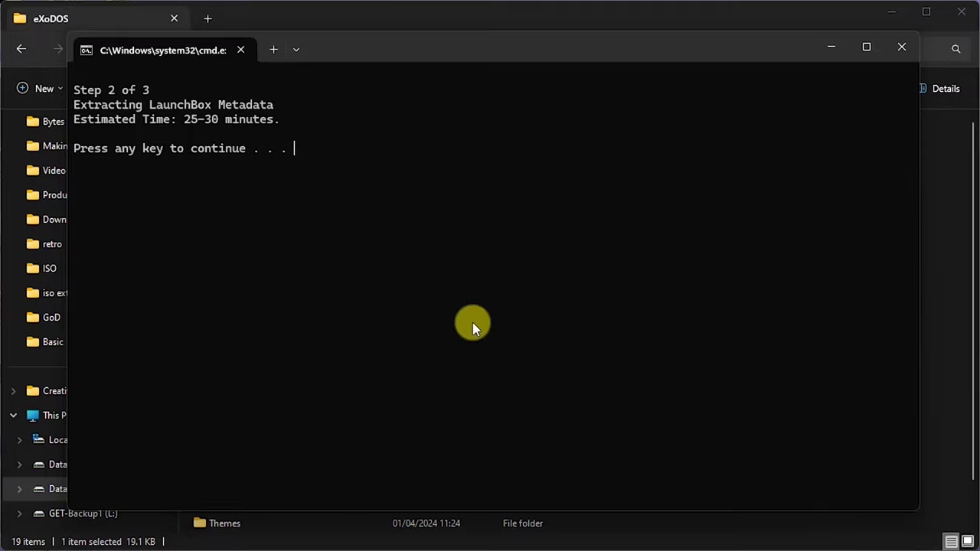
pyautogui.press('space')
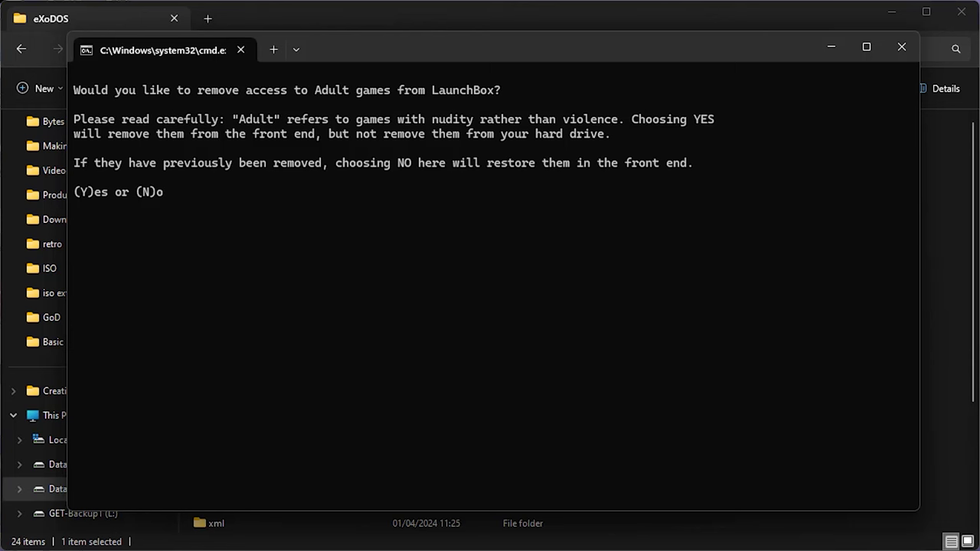
# Step: Configure the eXoDOS setup to keep adult games, use fullscreen, Medium (1080) resolution and aspect correction, and create a desktop icon
pyautogui.press('n')
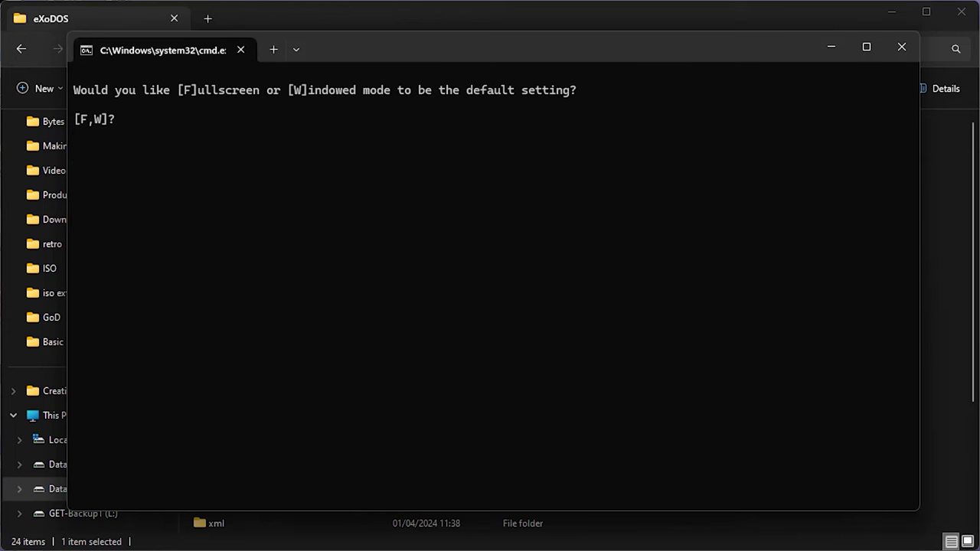
pyautogui.press('f')
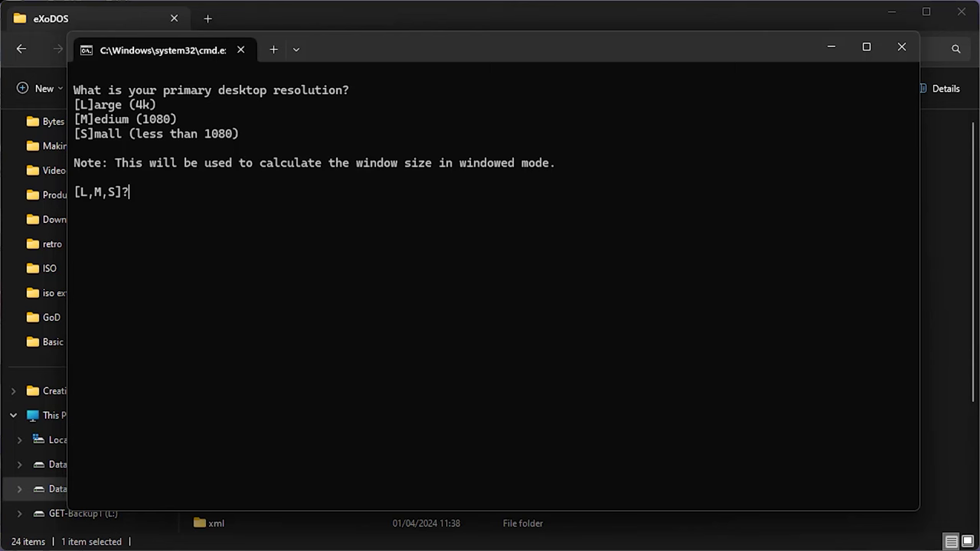
pyautogui.press('m')
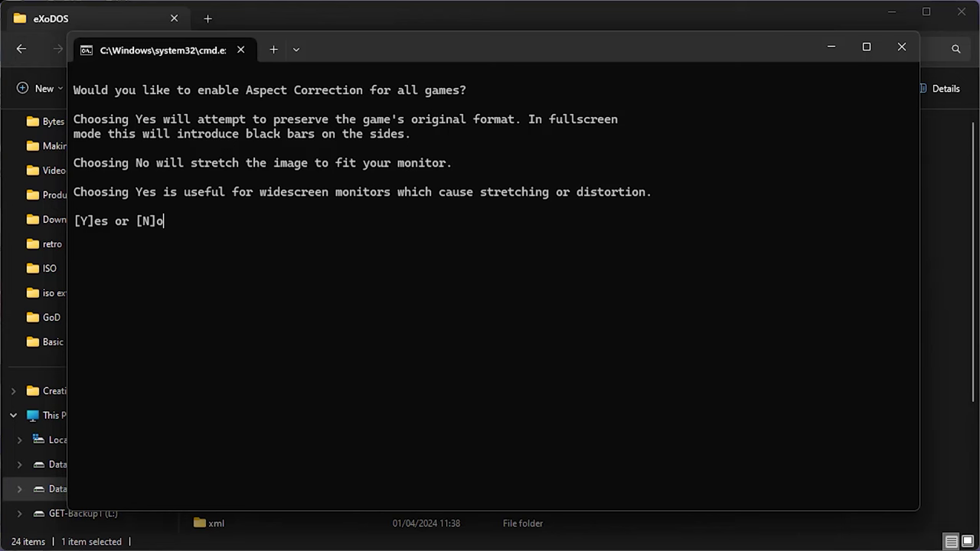
pyautogui.press('y')
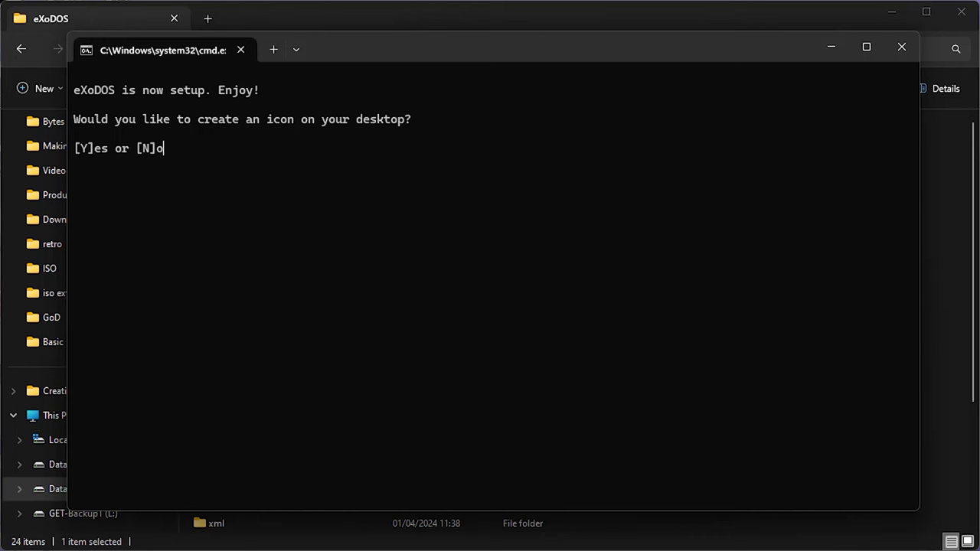
pyautogui.press('y')
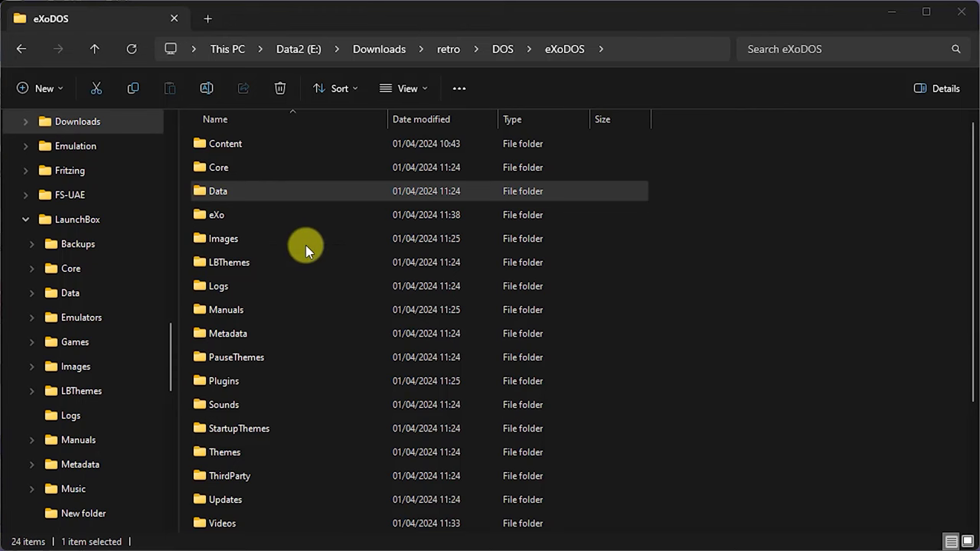
# Step: Look over the installed files in the eXoDOS folder and run LaunchBox.exe
pyautogui.scroll(-3, 289, 222)
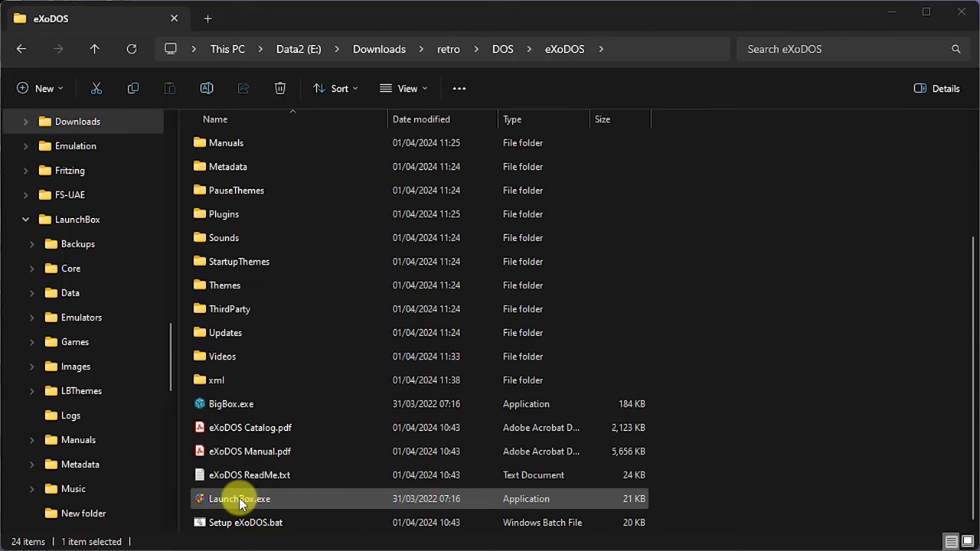
pyautogui.scroll(3, 238, 494)
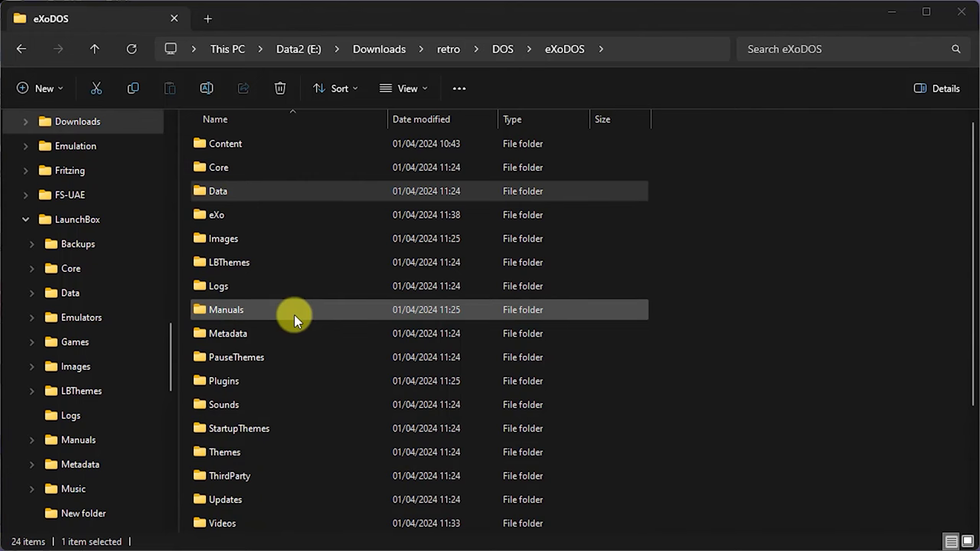
pyautogui.scroll(-3, 294, 314)
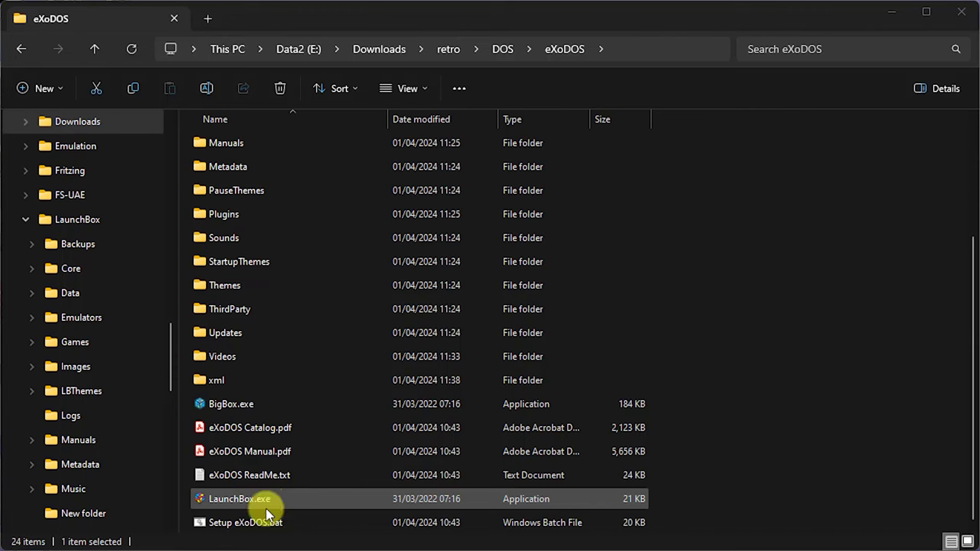
pyautogui.doubleClick(266, 507)
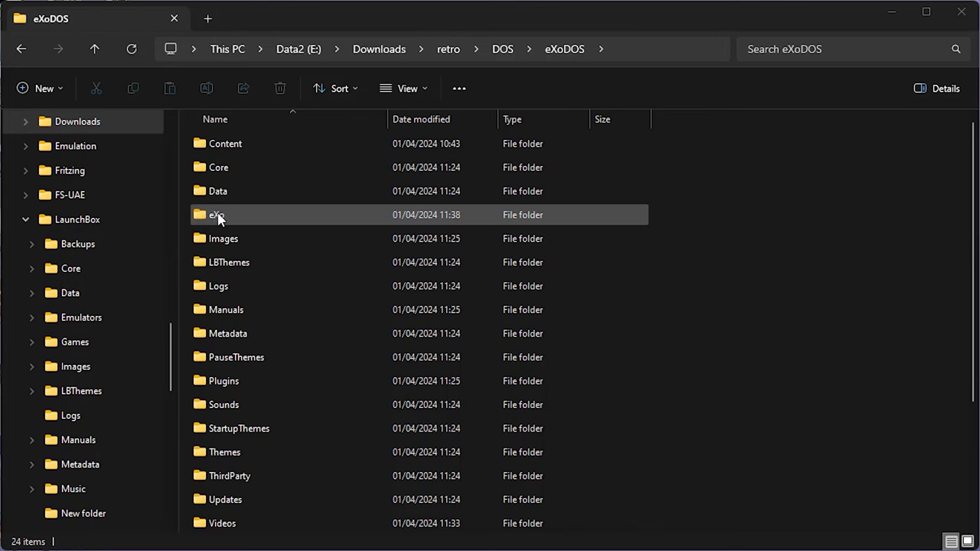
# Step: Copy the Platforms folder from eXoDOS\Data into the existing LaunchBox installation's Data folder, replacing MS-DOS.xml
pyautogui.doubleClick(201, 197)
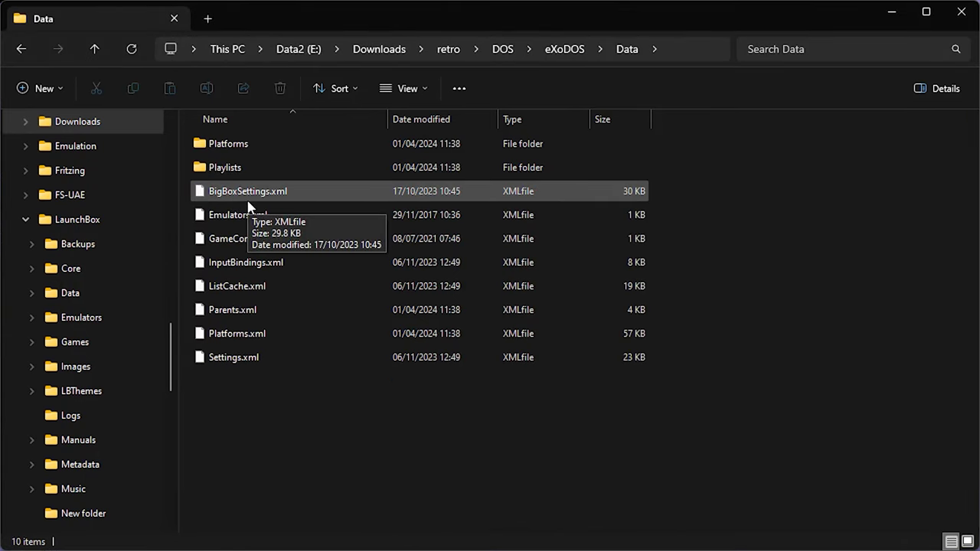
pyautogui.click(203, 145)
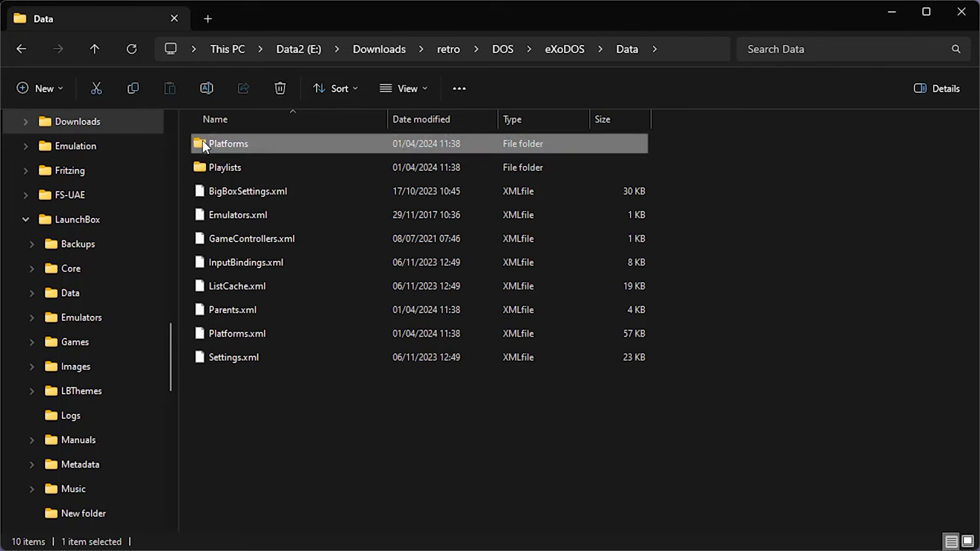
pyautogui.moveTo(204, 145); pyautogui.dragTo(63, 301)
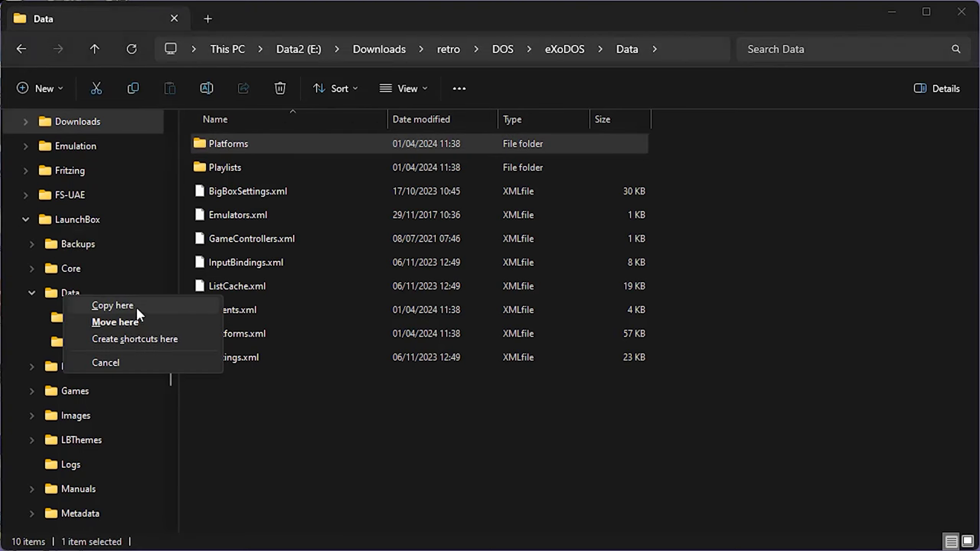
pyautogui.click(193, 306)
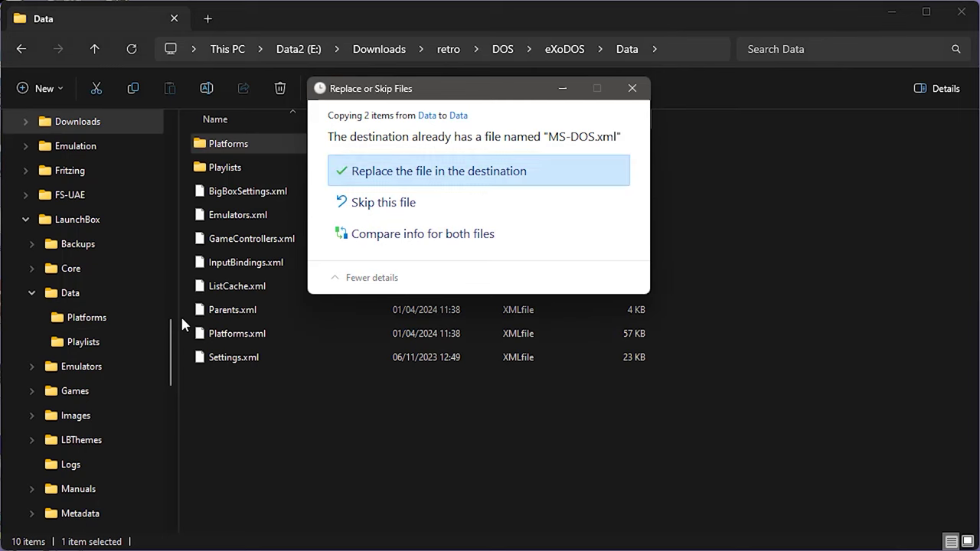
pyautogui.click(437, 174)
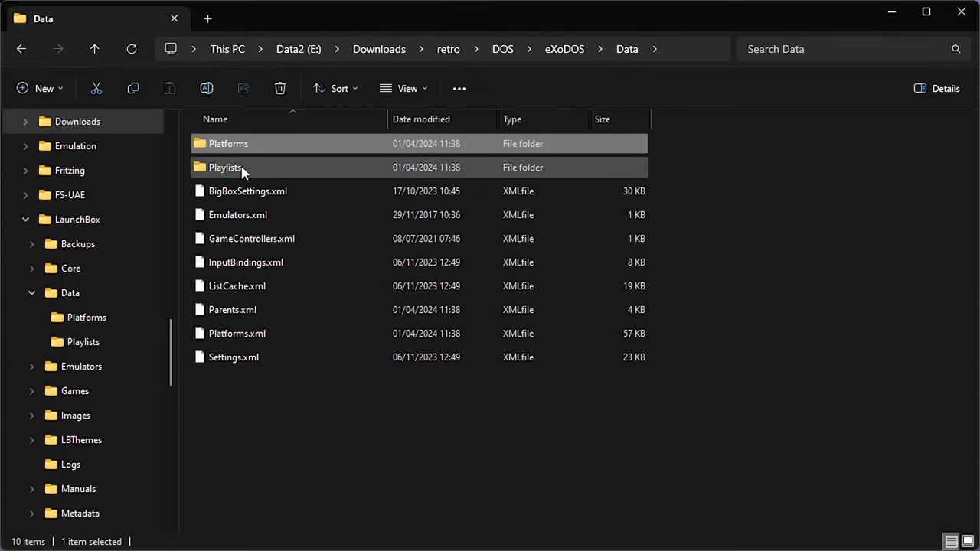
# Step: Copy the Playlists folder from eXoDOS\Data into the Data folder of the existing LaunchBox installation
pyautogui.click(237, 174)
pyautogui.moveTo(237, 178); pyautogui.dragTo(100, 300)
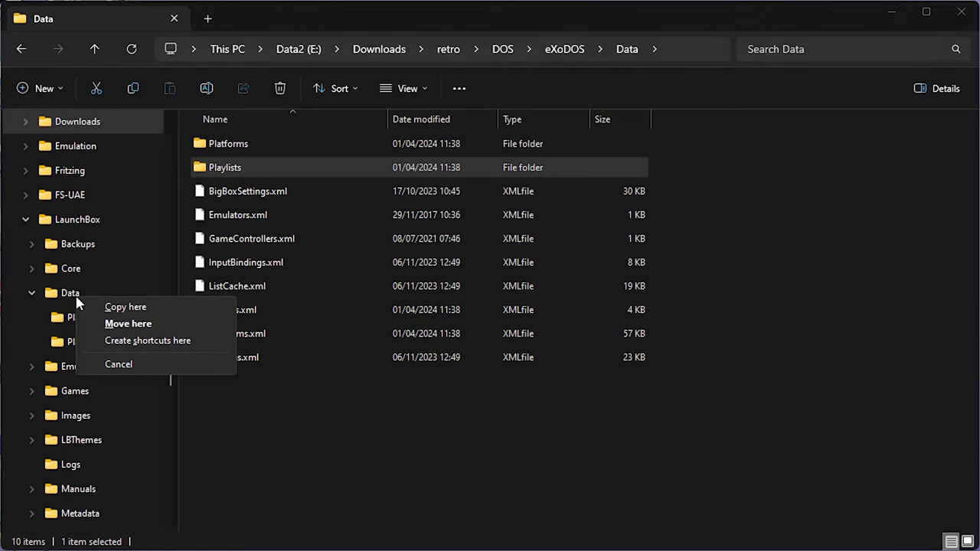
pyautogui.click(143, 310)
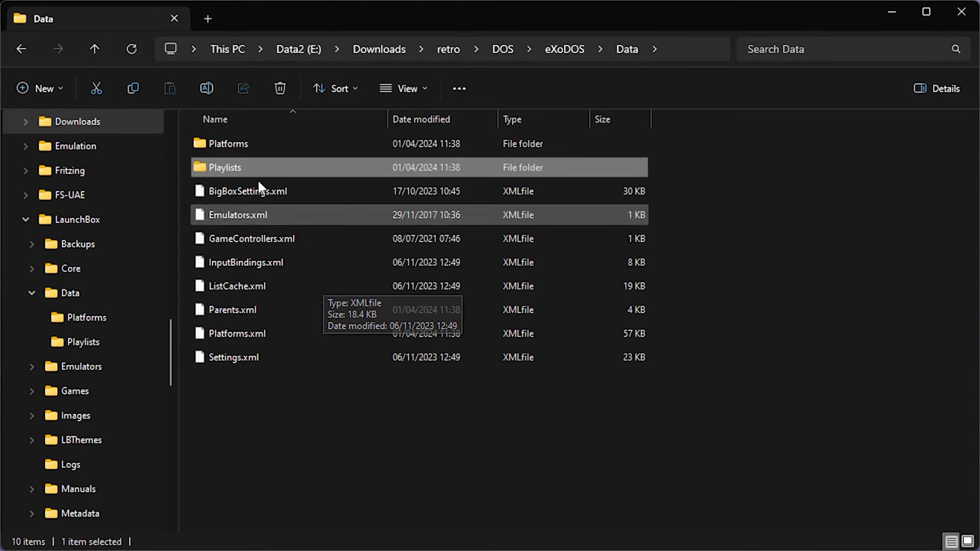
# Step: Copy the MS-DOS folder from eXoDOS\Manuals into the Manuals folder of the existing LaunchBox installation
pyautogui.click(565, 49)
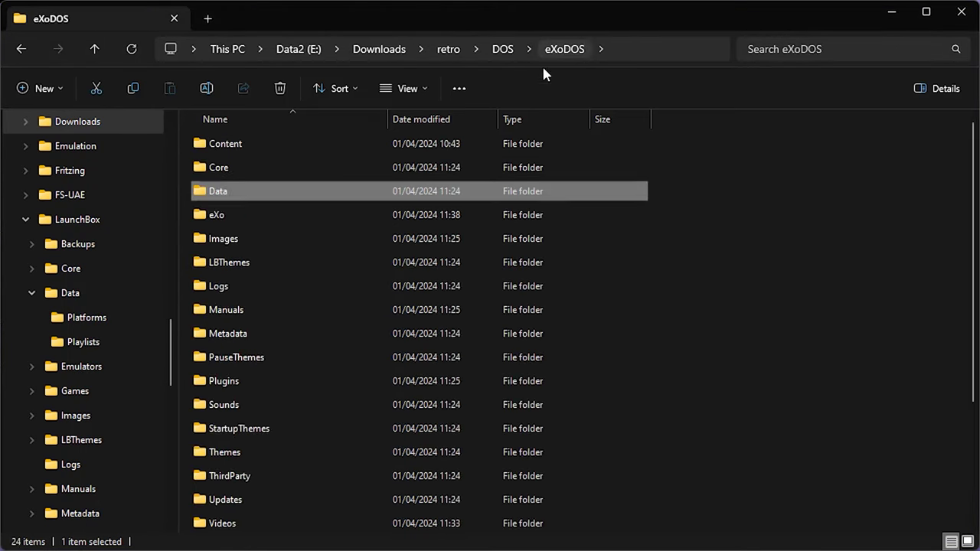
pyautogui.doubleClick(219, 309)
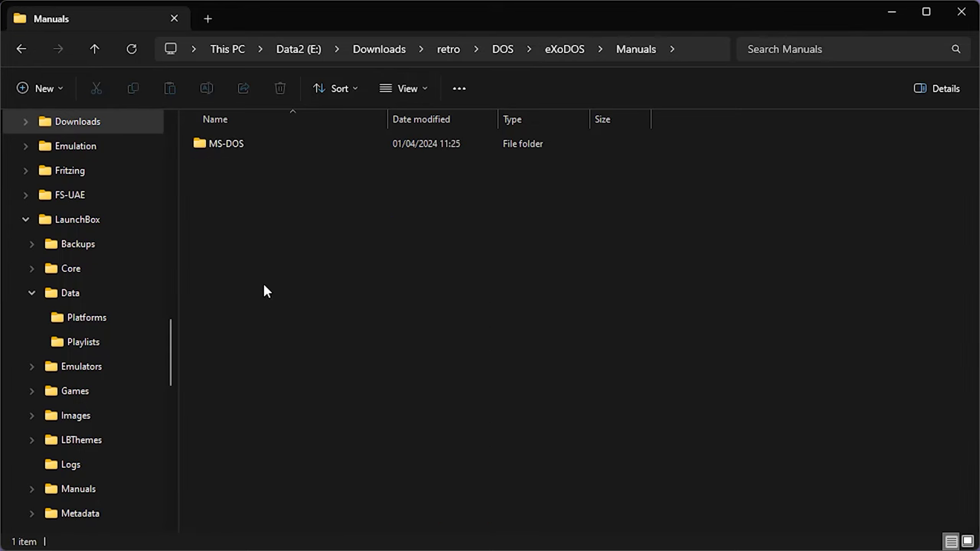
pyautogui.moveTo(205, 149)
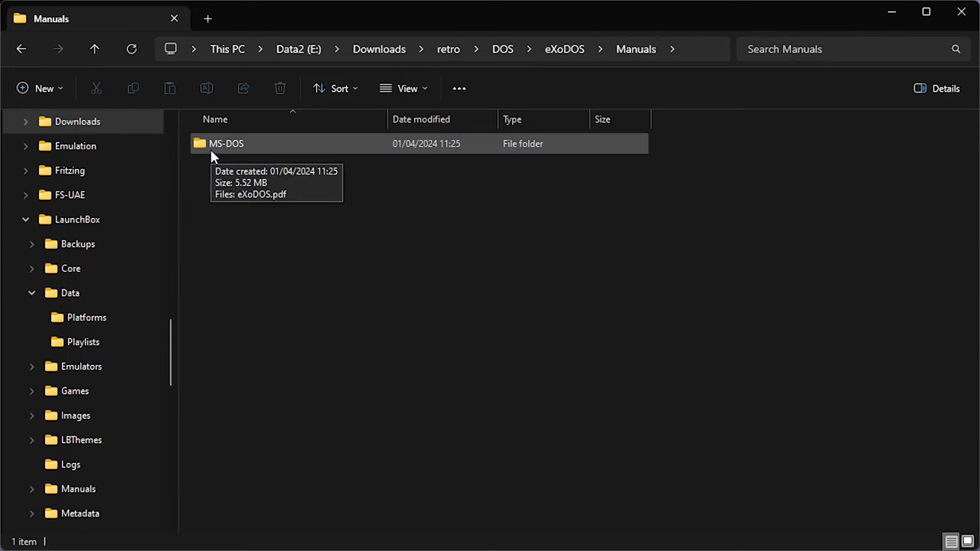
pyautogui.moveTo(204, 149); pyautogui.dragTo(68, 488)
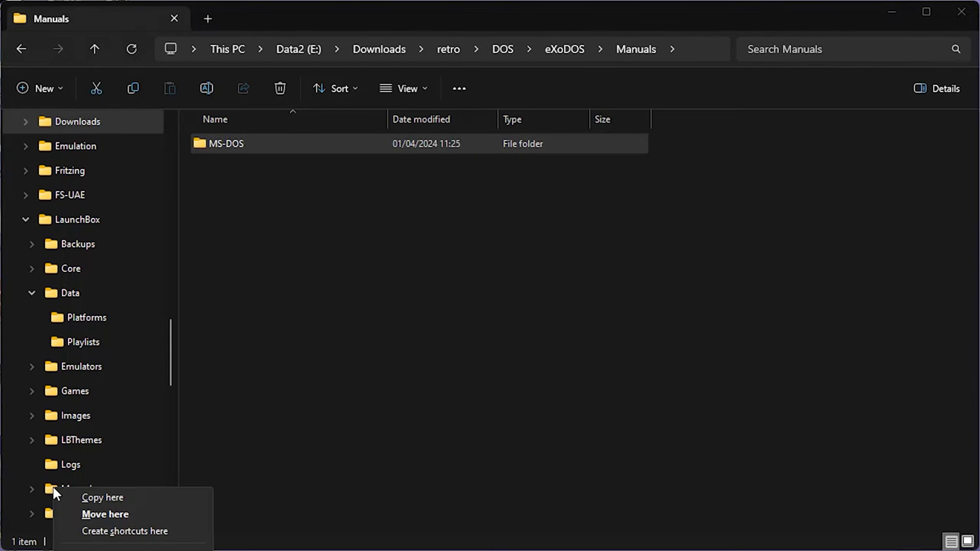
pyautogui.click(115, 502)
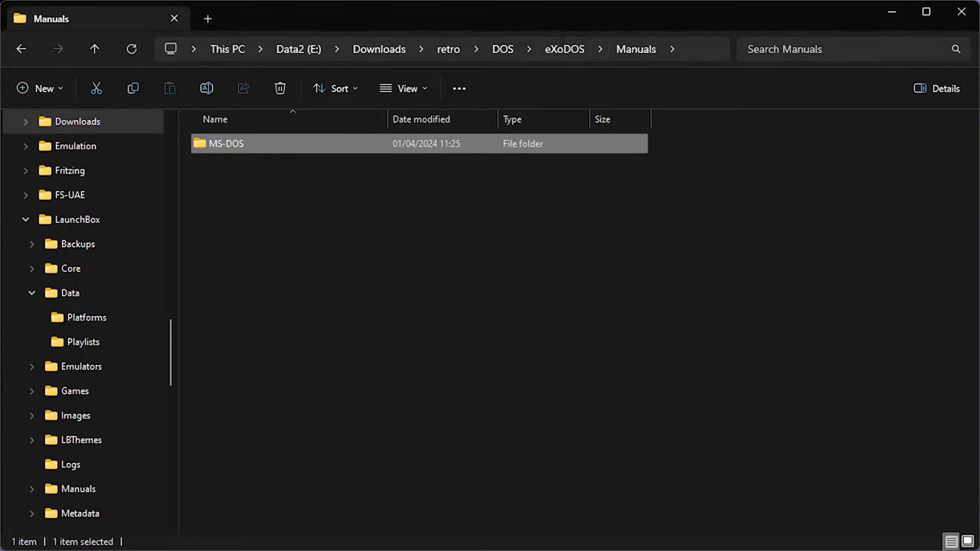
# Step: Copy the MS-DOS folder from eXoDOS\Images into the Images folder of the existing LaunchBox installation
pyautogui.click(565, 55)
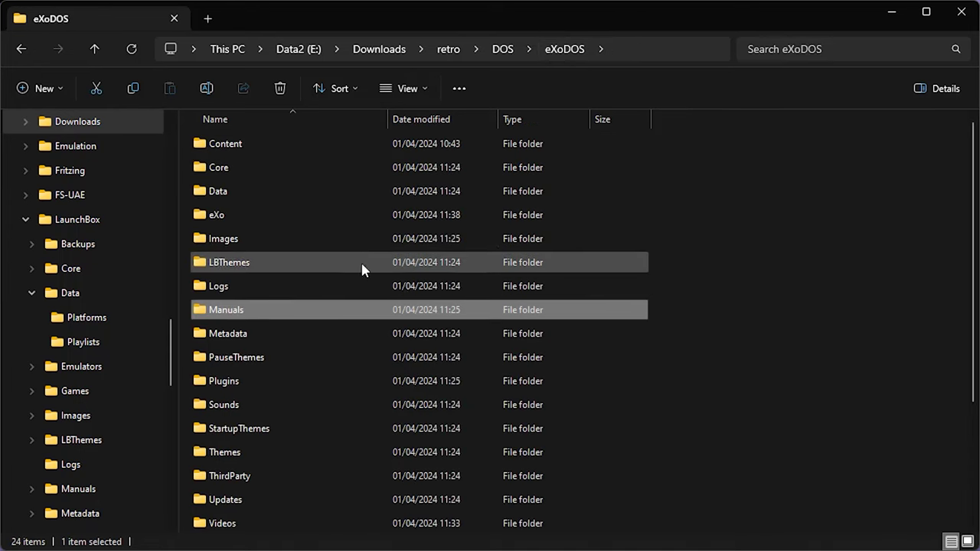
pyautogui.doubleClick(223, 239)
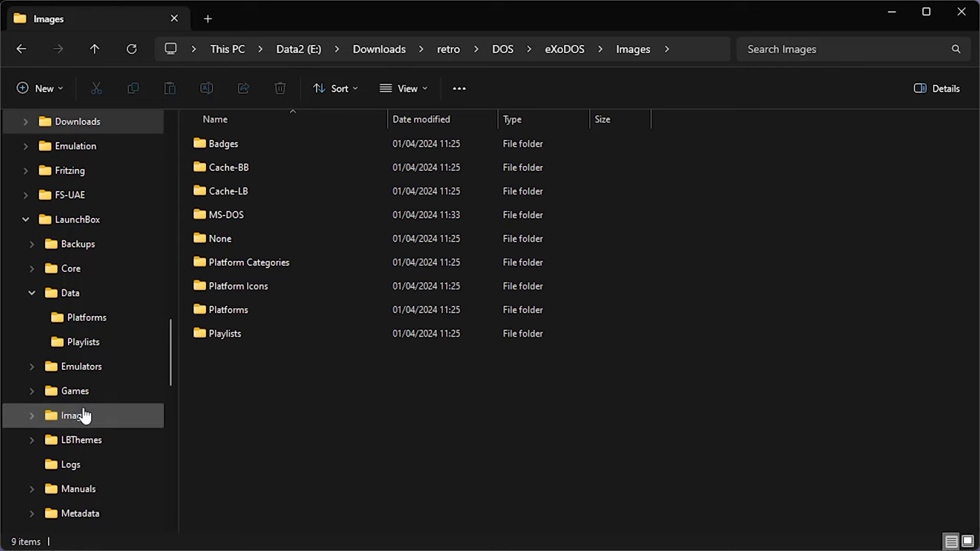
pyautogui.moveTo(238, 217); pyautogui.dragTo(126, 419)
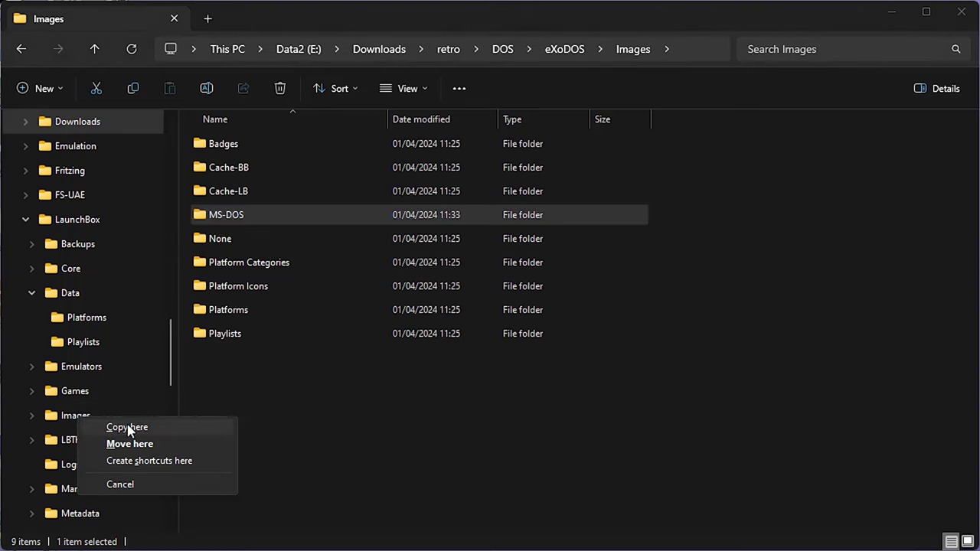
pyautogui.click(132, 427)
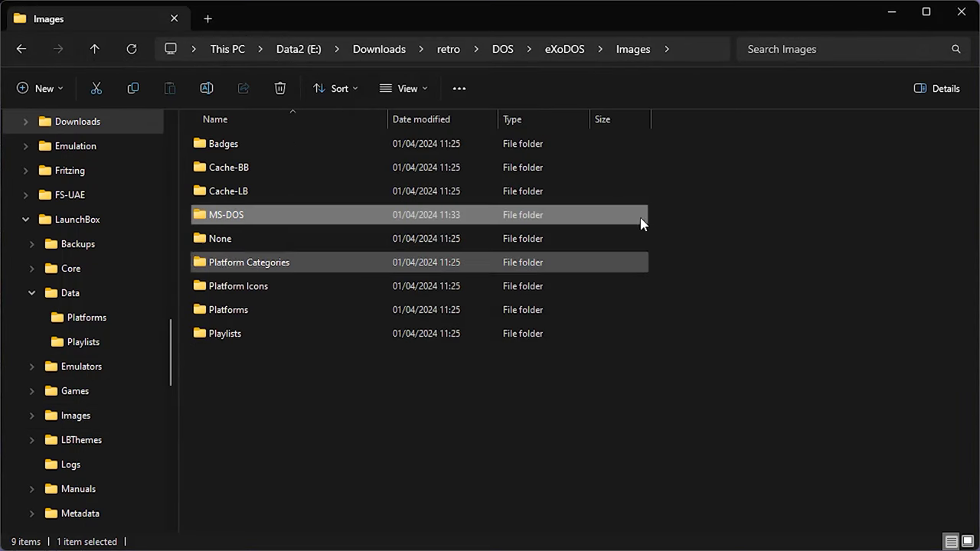
# Step: Copy the MS-DOS folder from eXoDOS\Videos into the Videos folder of the existing LaunchBox installation
pyautogui.click(565, 49)
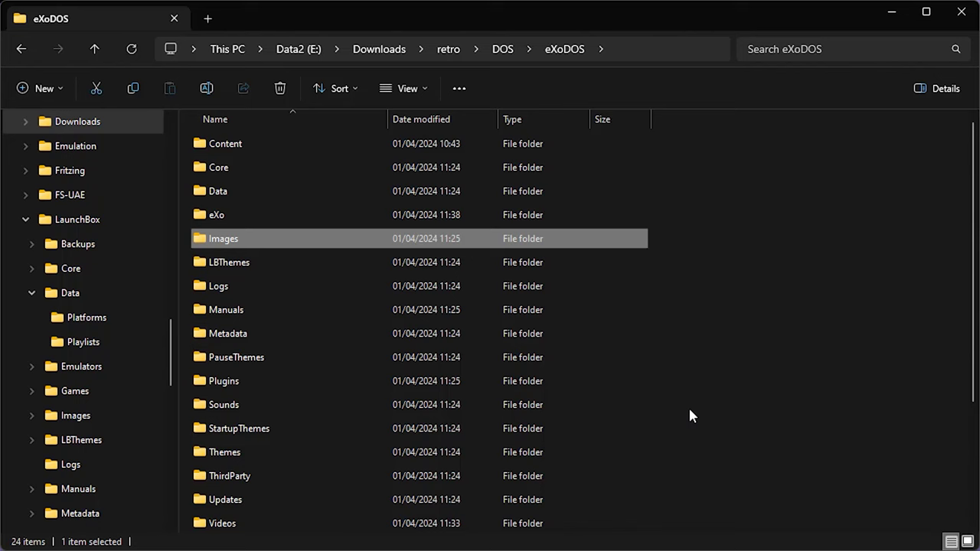
pyautogui.doubleClick(222, 524)
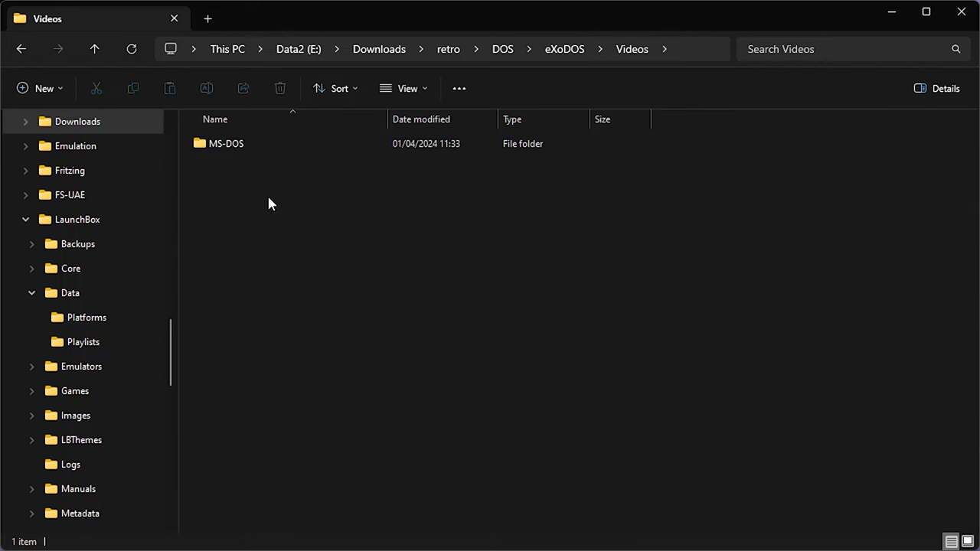
pyautogui.moveTo(171, 365); pyautogui.dragTo(168, 407)
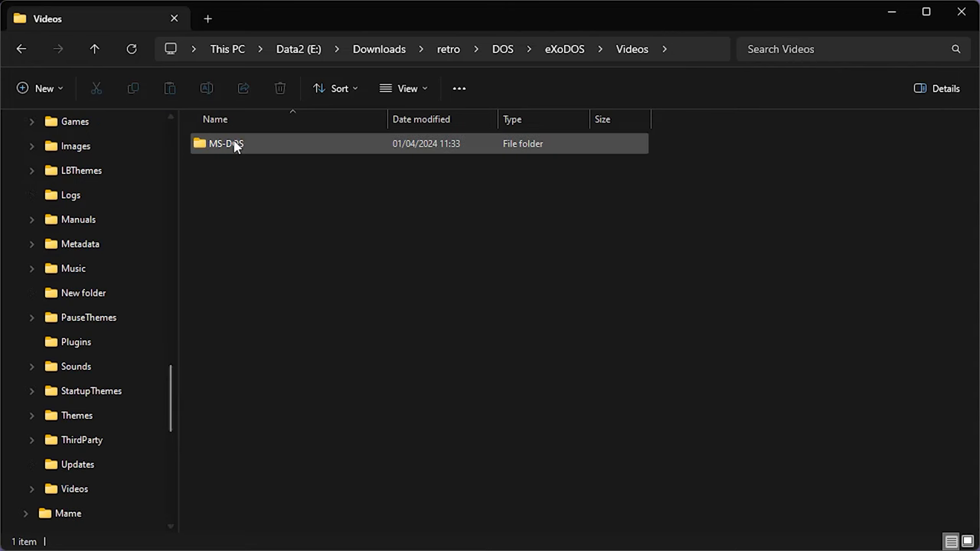
pyautogui.moveTo(230, 145); pyautogui.dragTo(70, 494)
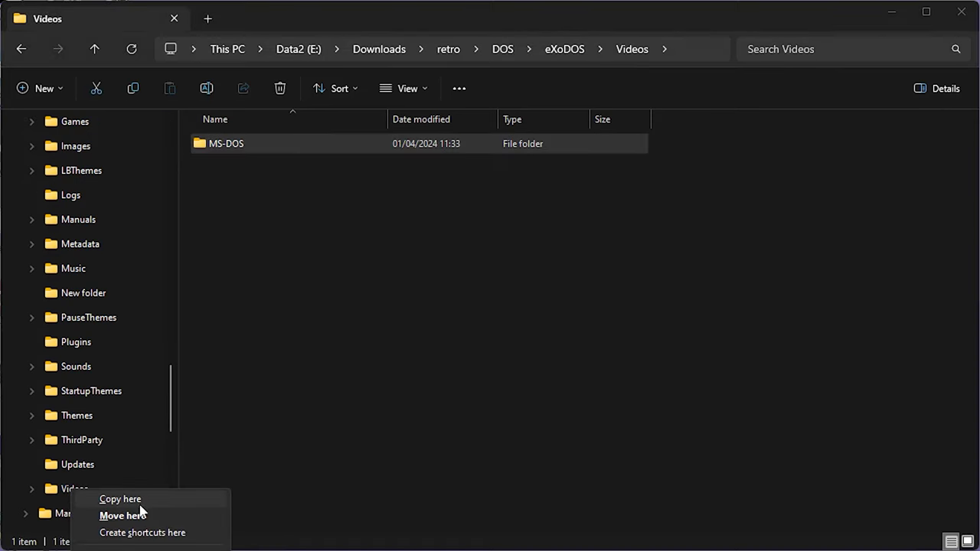
pyautogui.click(202, 512)
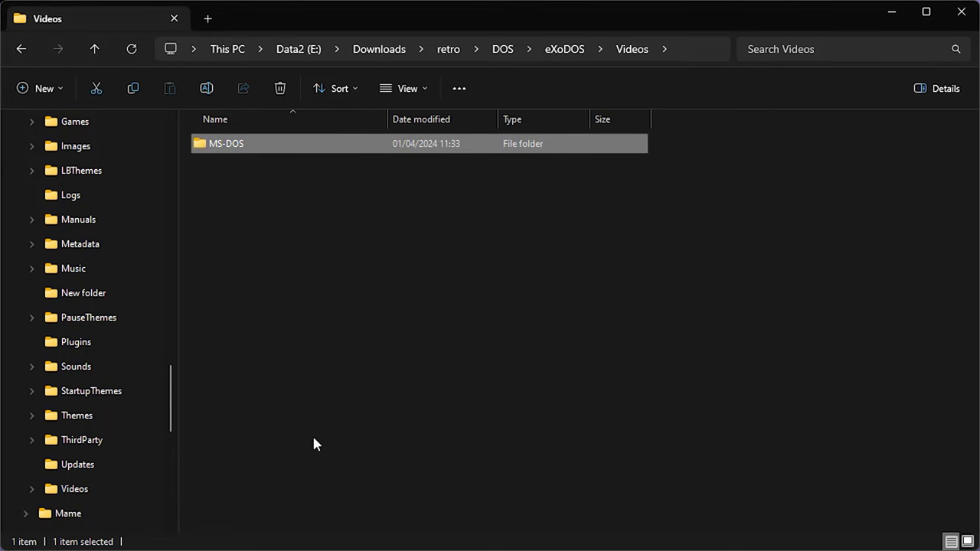
# Step: Copy the eXo folder from the eXoDOS folder into the root of the existing LaunchBox installation
pyautogui.click(563, 51)
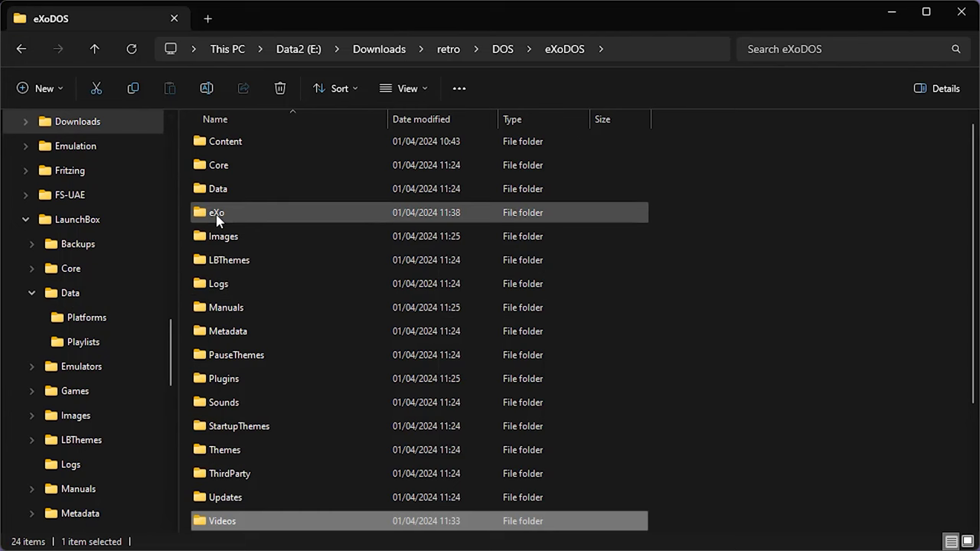
pyautogui.moveTo(217, 220)
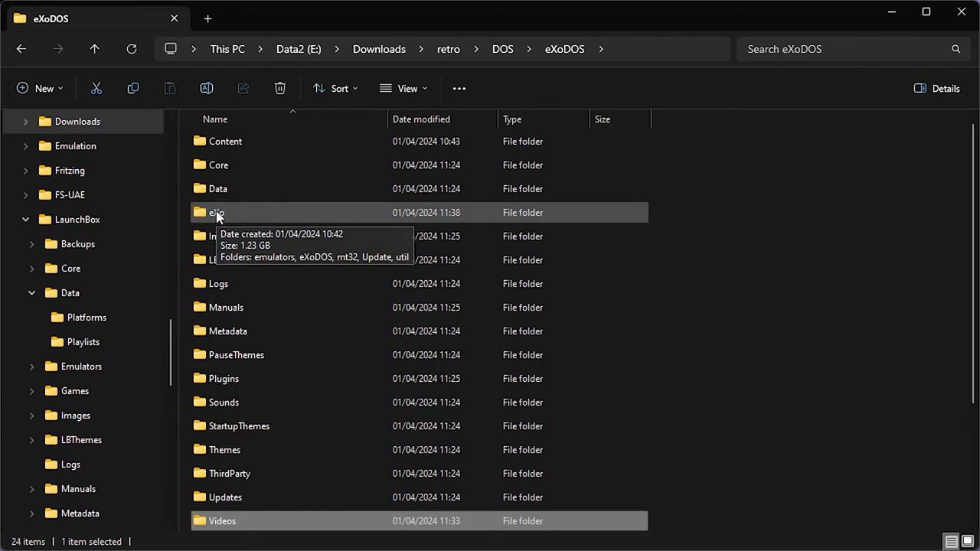
pyautogui.moveTo(216, 214); pyautogui.dragTo(100, 223)
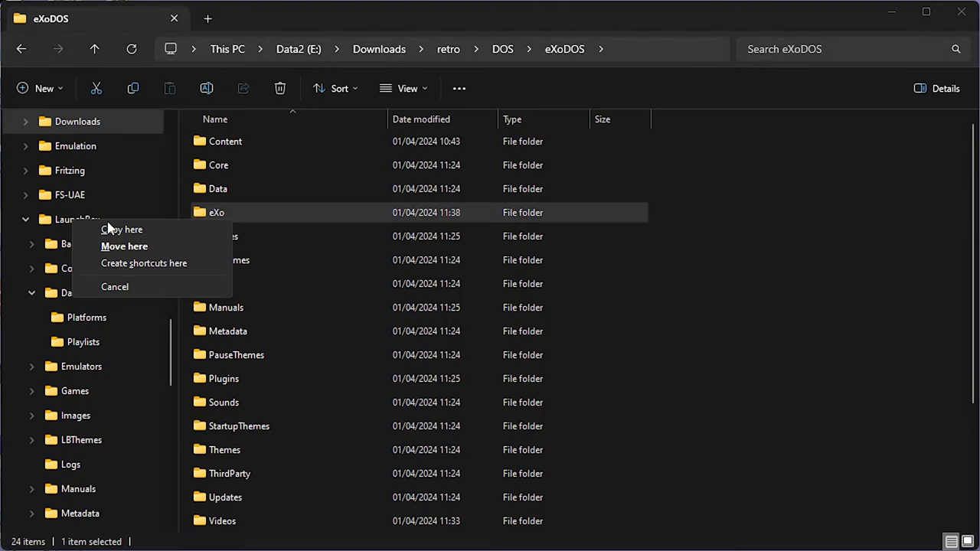
pyautogui.click(134, 227)
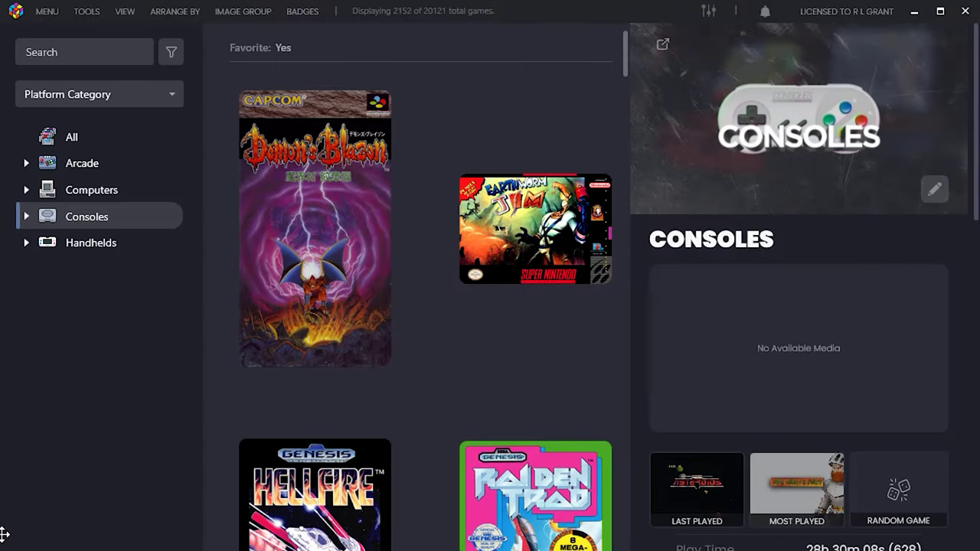
# Step: Switch to LaunchBox, display the MS-DOS platform under Computers, and show the details of Alien Trilogy
pyautogui.click(29, 190)
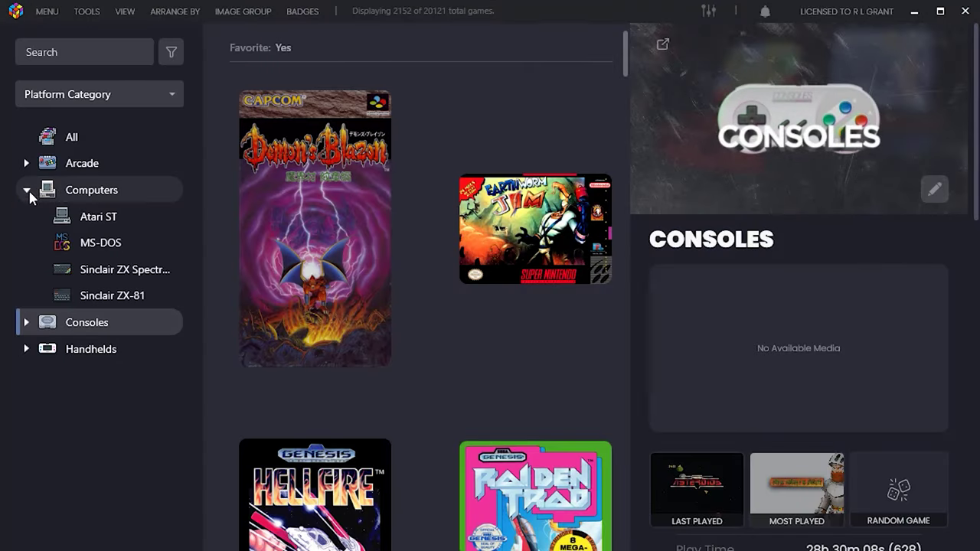
pyautogui.click(112, 247)
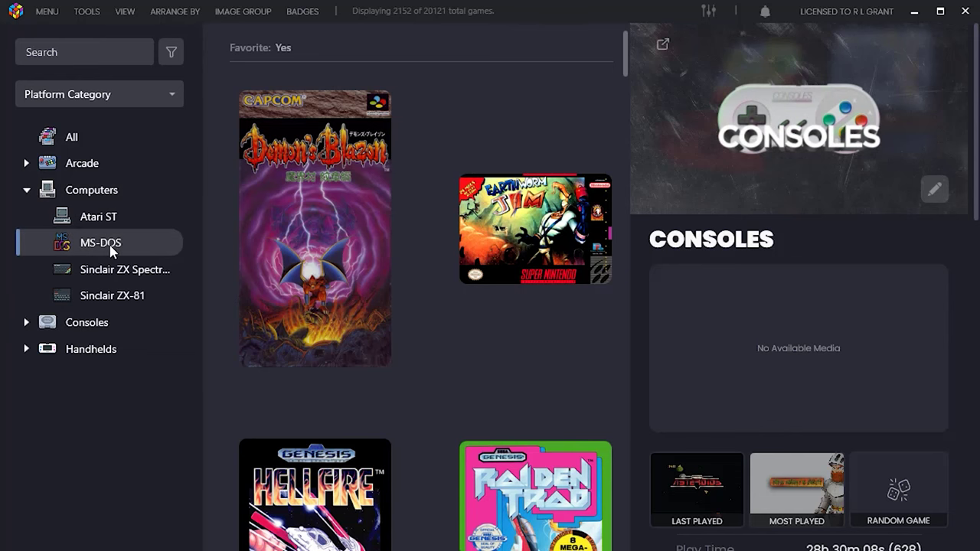
pyautogui.scroll(-10, 390, 253)
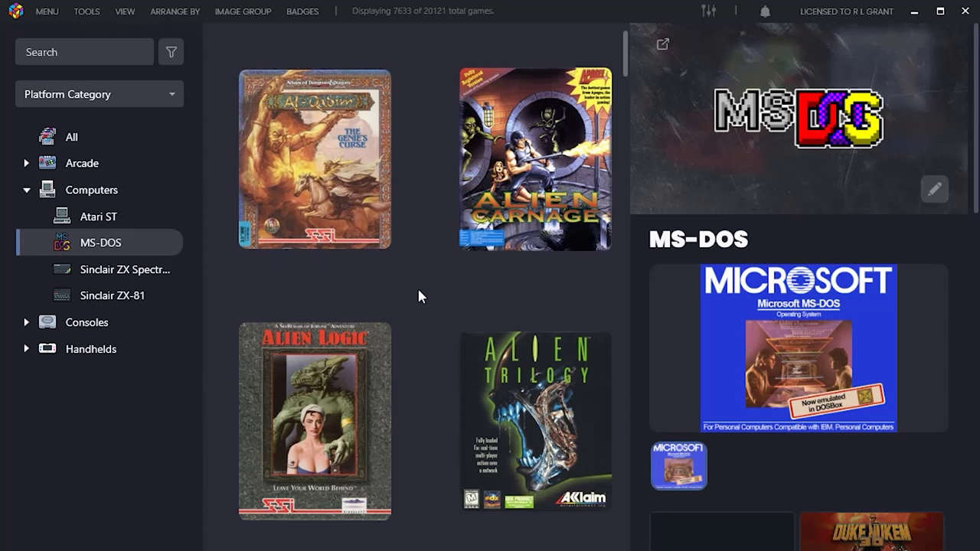
pyautogui.click(551, 396)
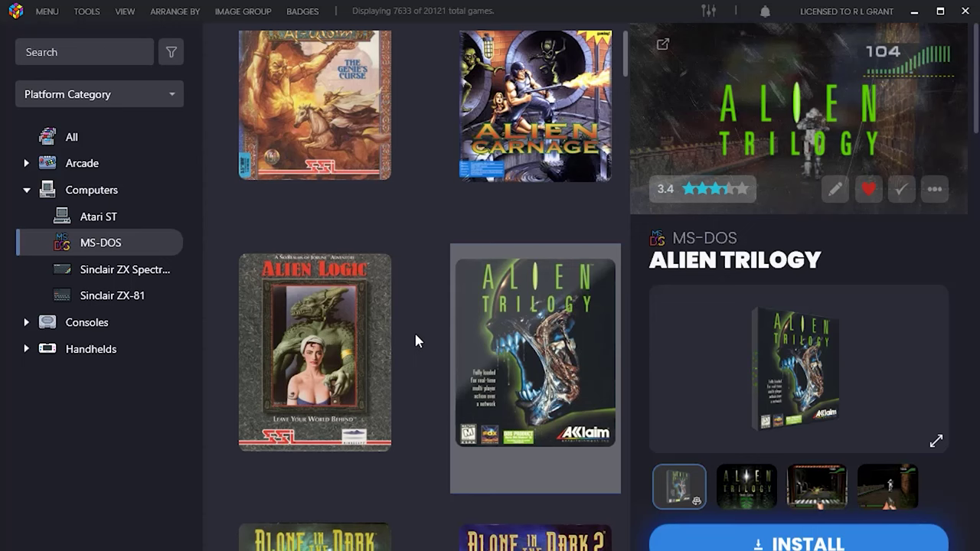
# Step: Search the MS-DOS games for "duke" and launch Duke Nukem 3D
pyautogui.click(98, 59)
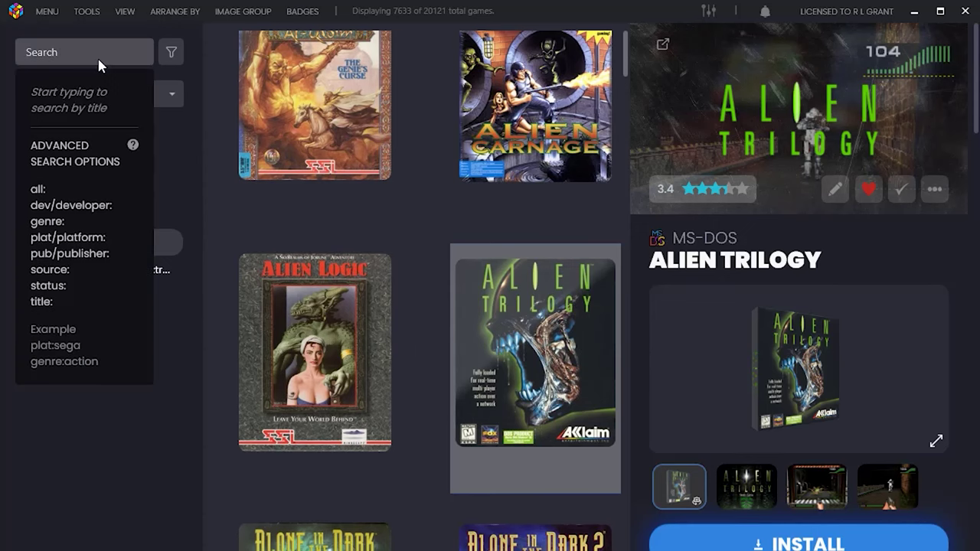
pyautogui.write('duke')
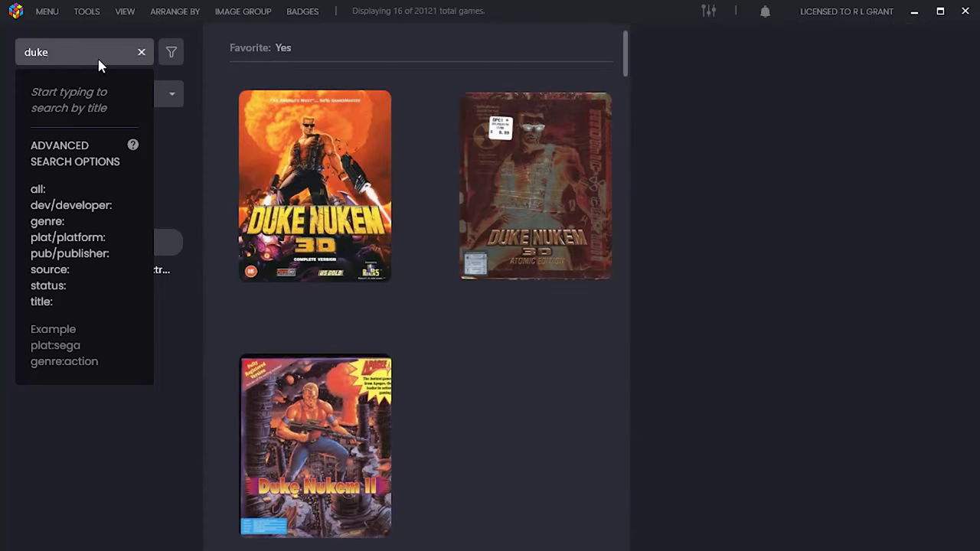
pyautogui.click(331, 166)
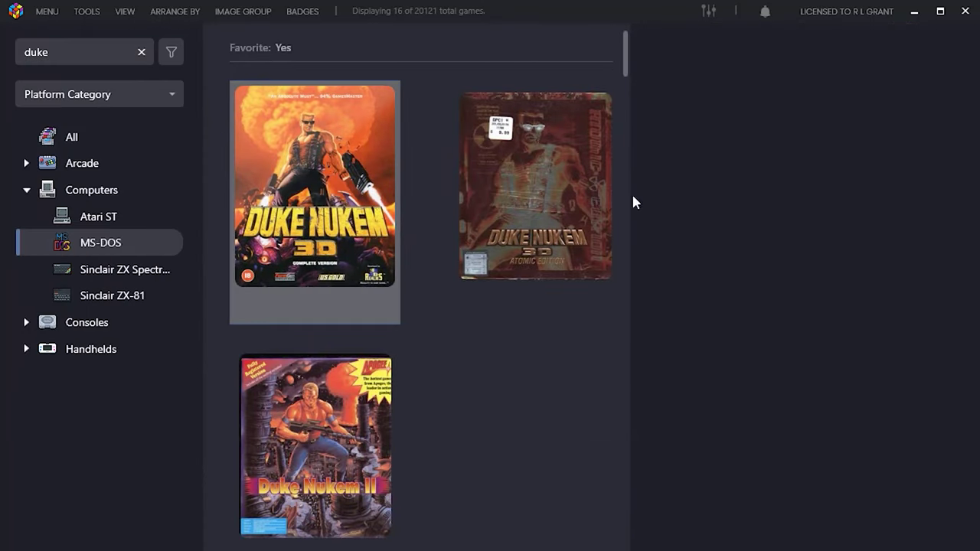
pyautogui.doubleClick(359, 191)
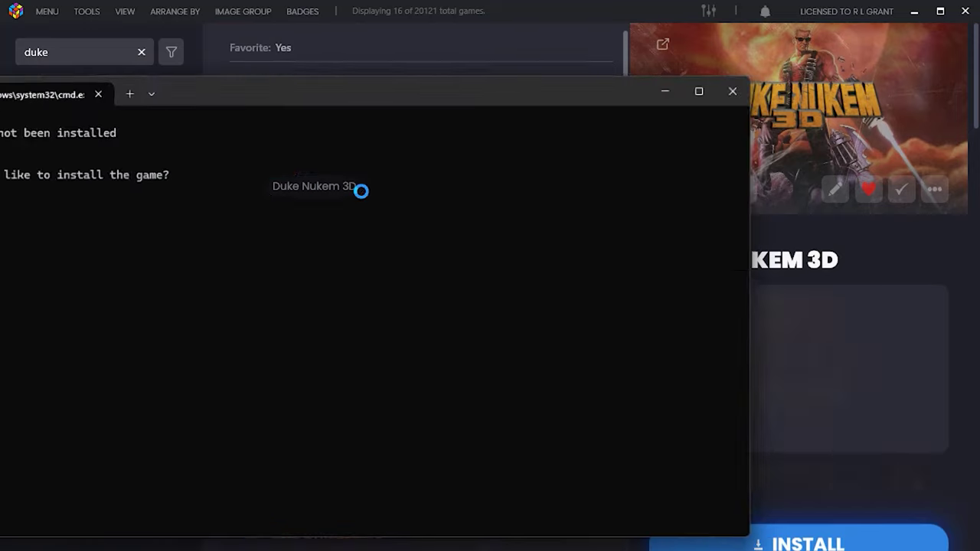
# Step: Agree to install Duke Nukem 3D, download its game files, and continue the installation
pyautogui.moveTo(273, 68); pyautogui.dragTo(442, 56)
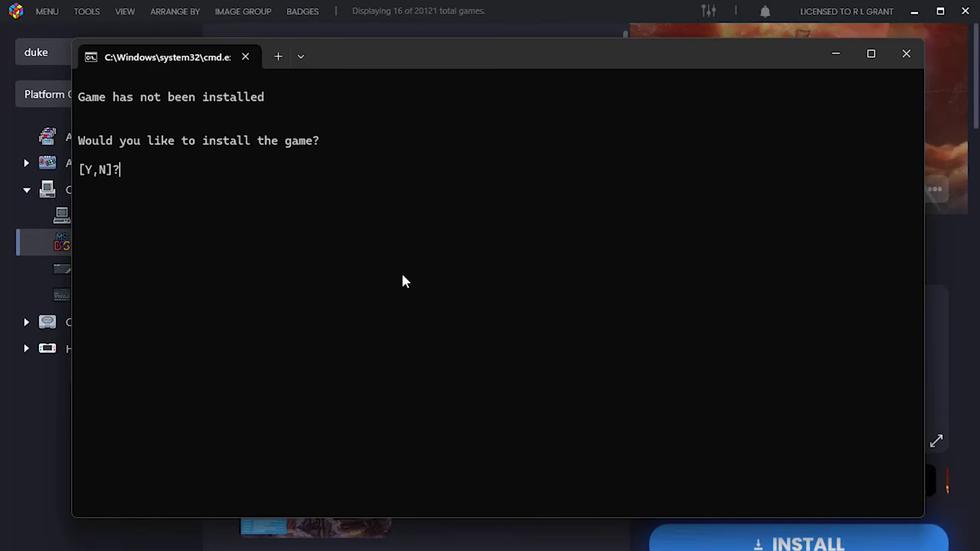
pyautogui.press('y')
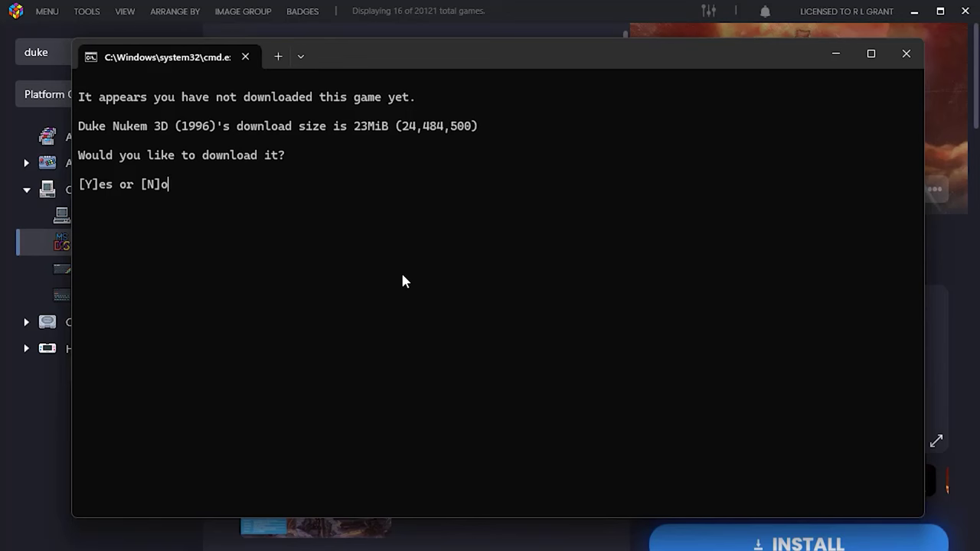
pyautogui.write('Y')
pyautogui.press('Return')
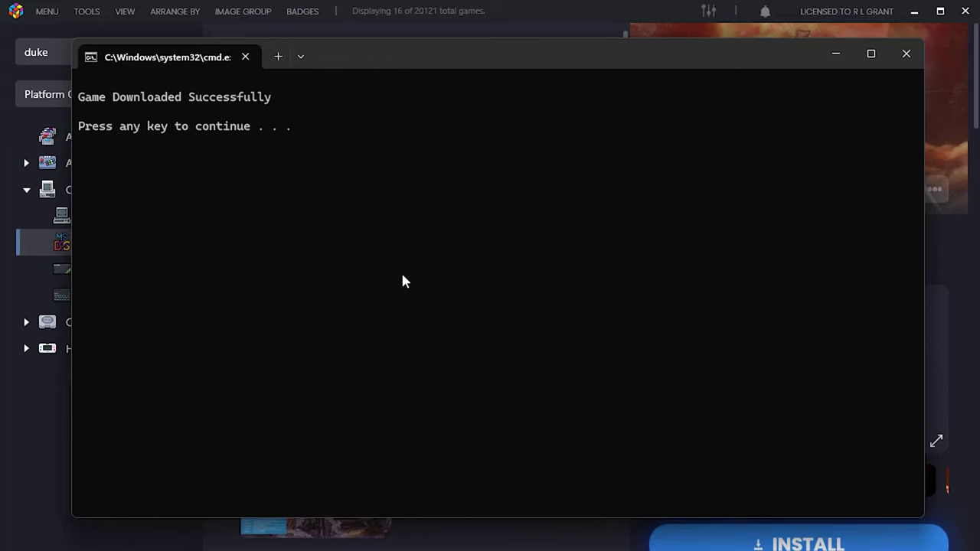
pyautogui.press('Return')
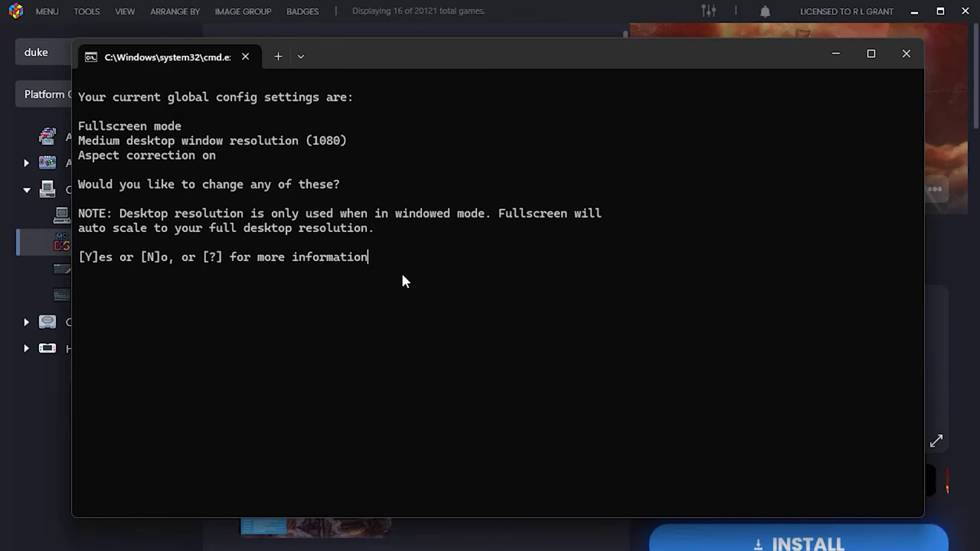
# Step: Decline changes to the global config settings, the graphics filter and the SoundBlaster 16 sound card
pyautogui.press('n')
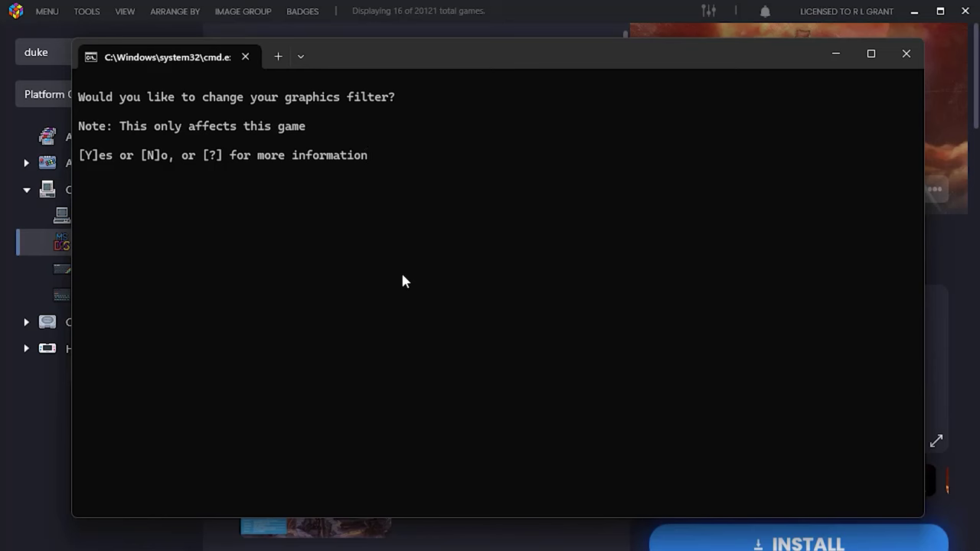
pyautogui.press('n')
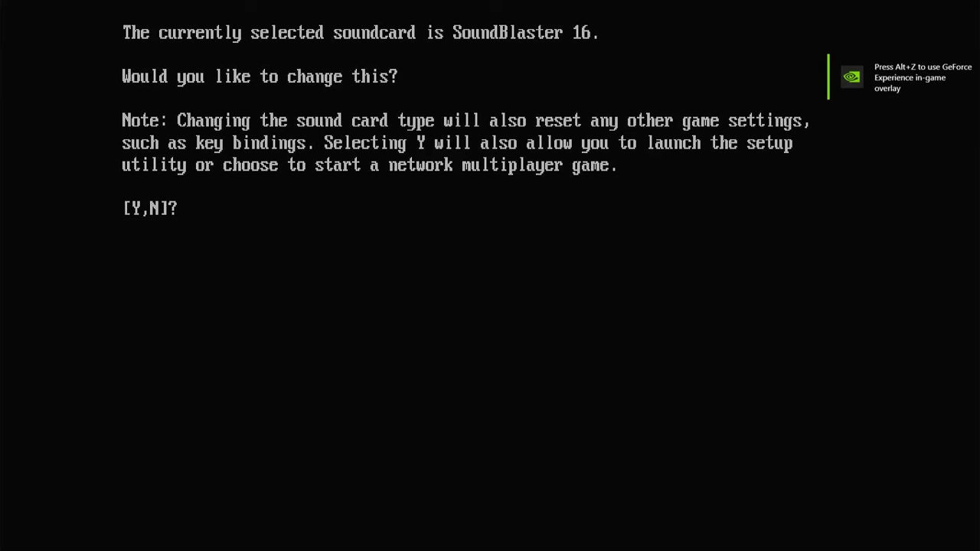
pyautogui.press('n')
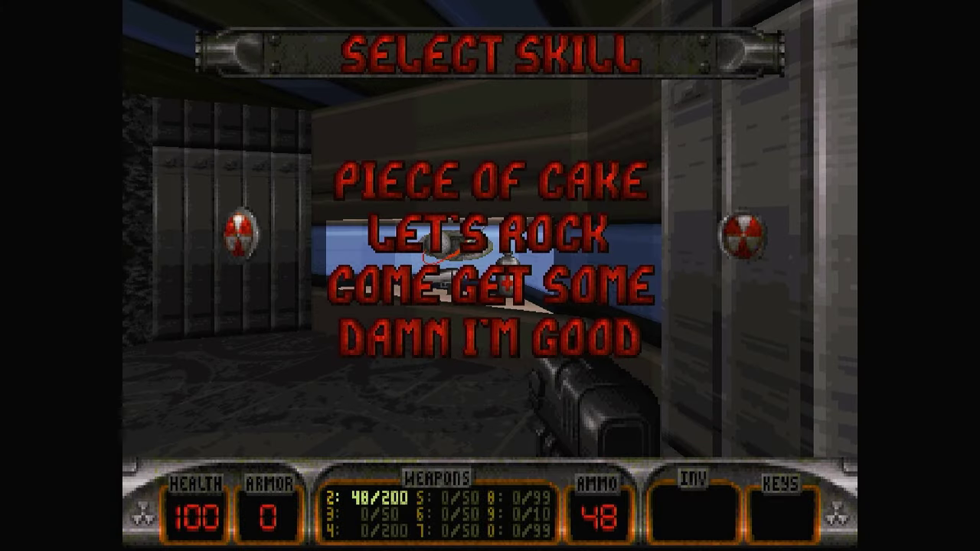
# Step: Confirm a skill level to start a new Duke Nukem 3D game and turn the player around on the rooftop
pyautogui.press('Return')
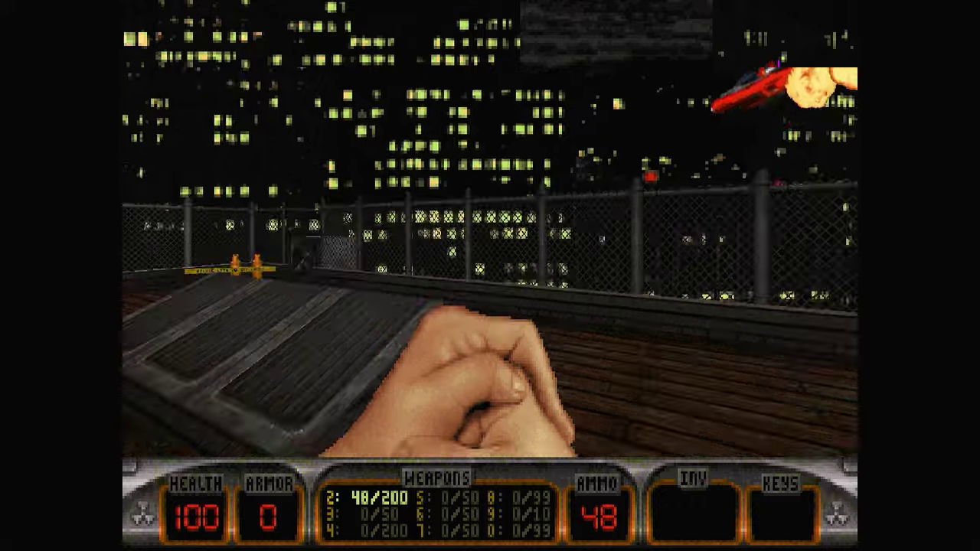
pyautogui.press('Left')
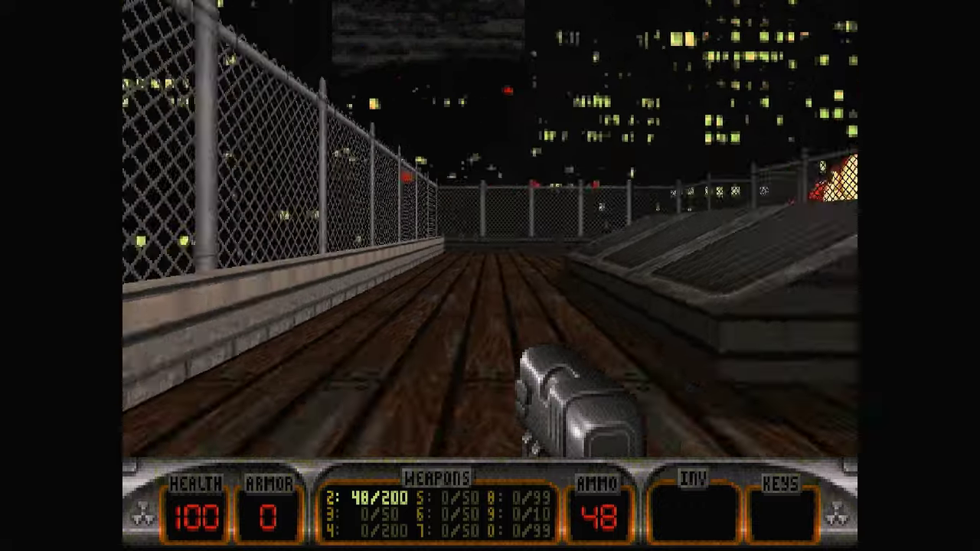
pyautogui.press('Right')
pyautogui.press('Right')
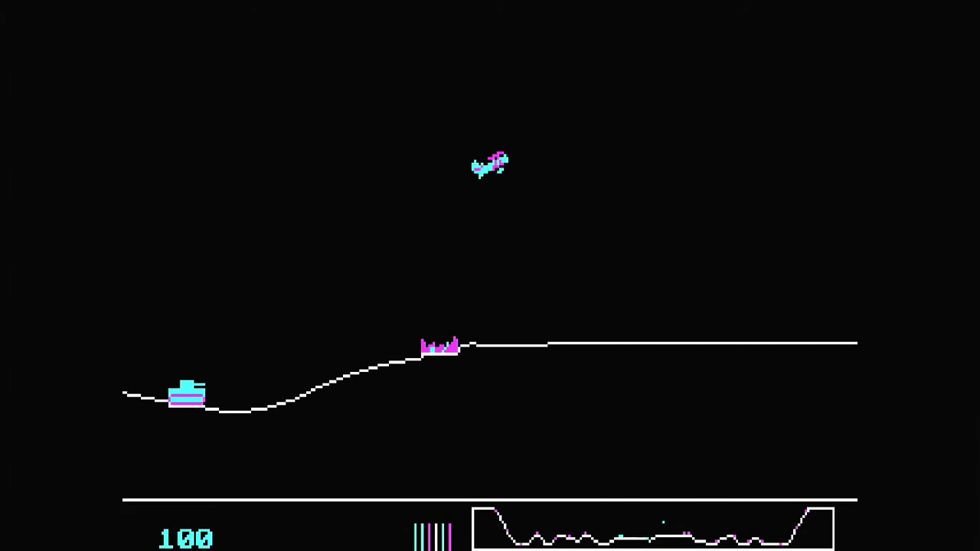
pyautogui.press('/')
pyautogui.press(',')
pyautogui.press('space')
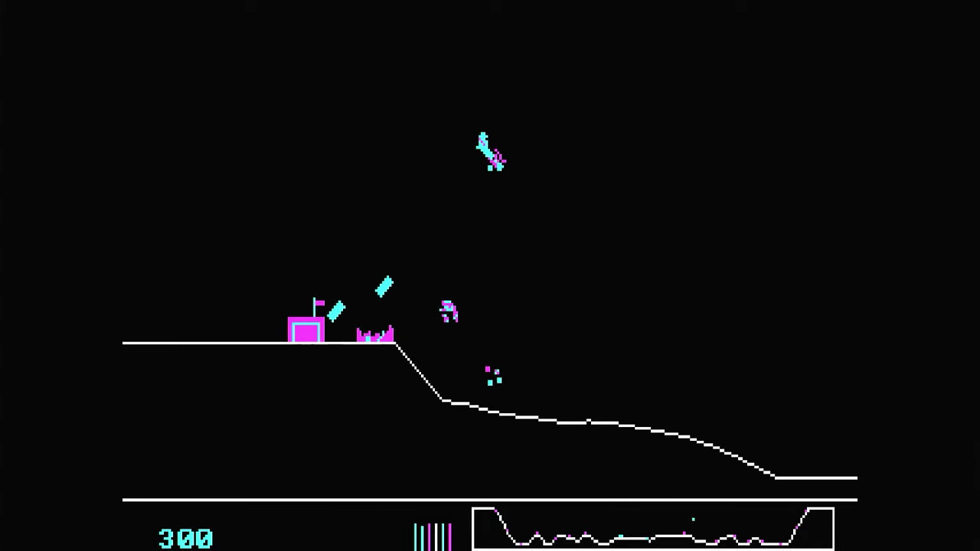
pyautogui.press('space')
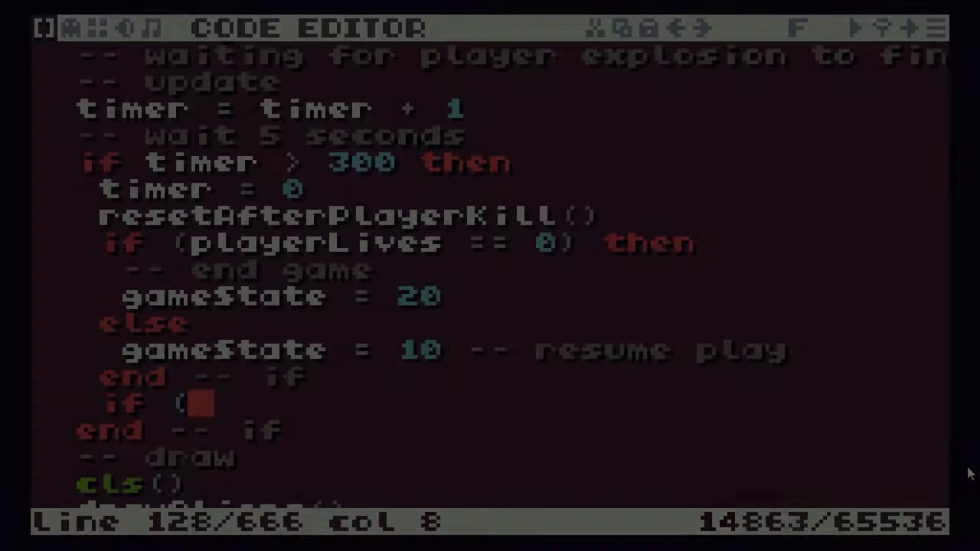
pyautogui.write('g')
pyautogui.write('am')
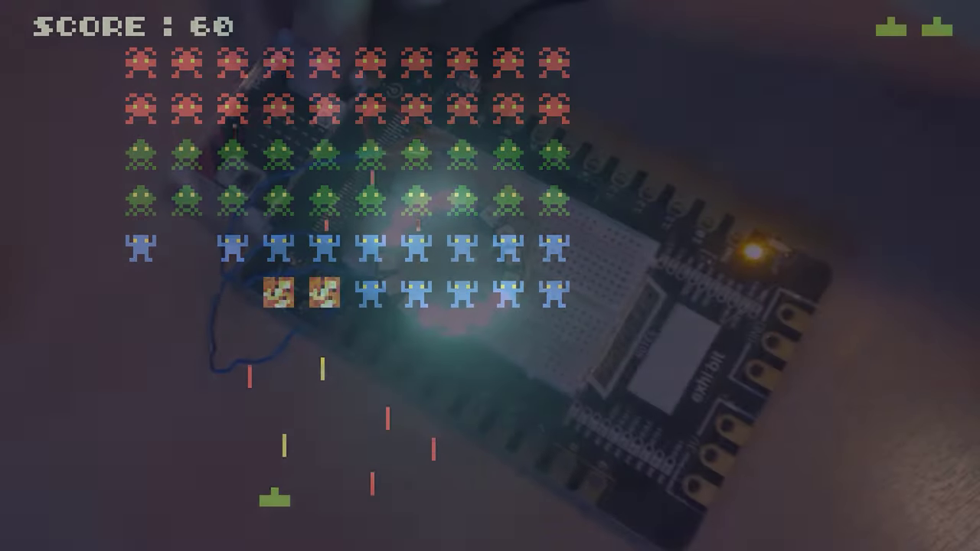